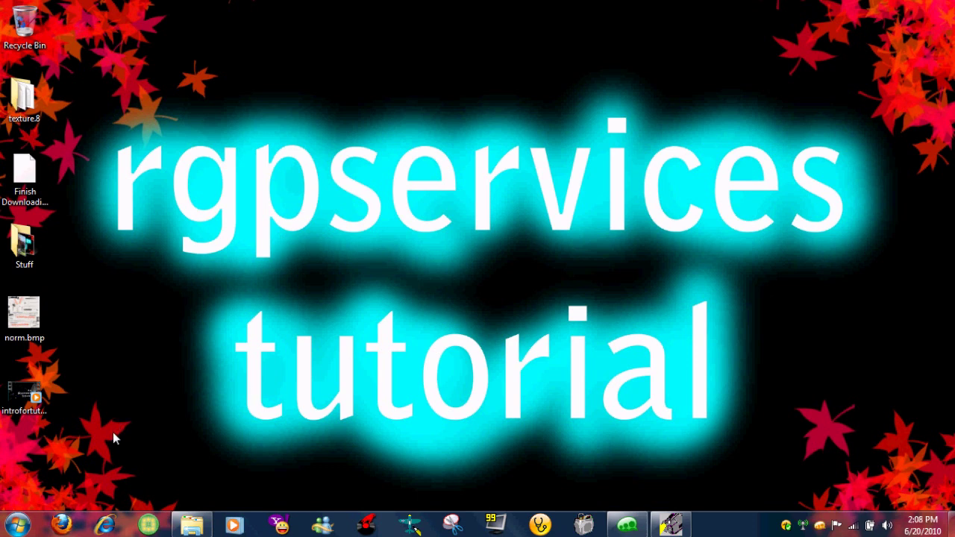
Step: Search Google for dxtbmp and open the DXTBmp Texture tool page
{"action": "left_click", "coordinate": [103, 526]}
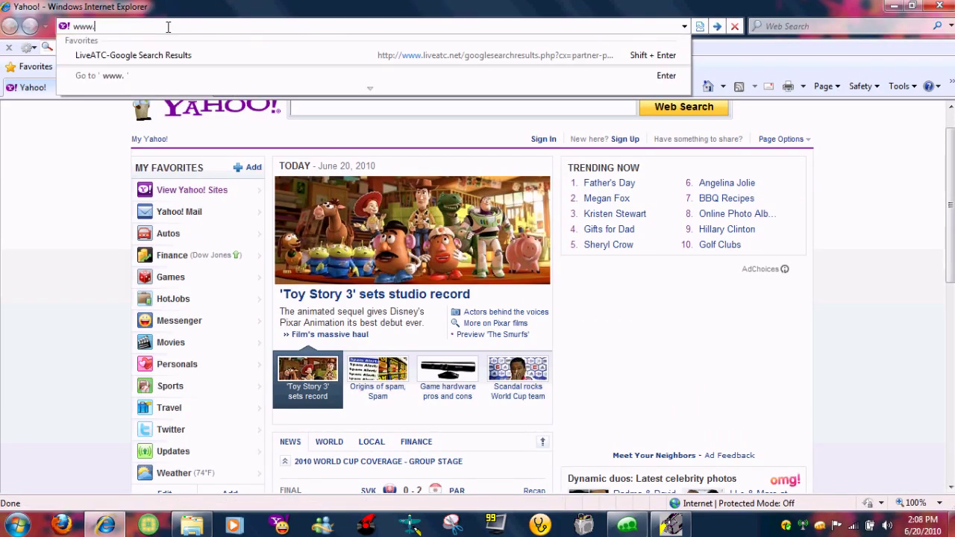
{"action": "type", "text": "google.com"}
{"action": "key", "text": "Return"}
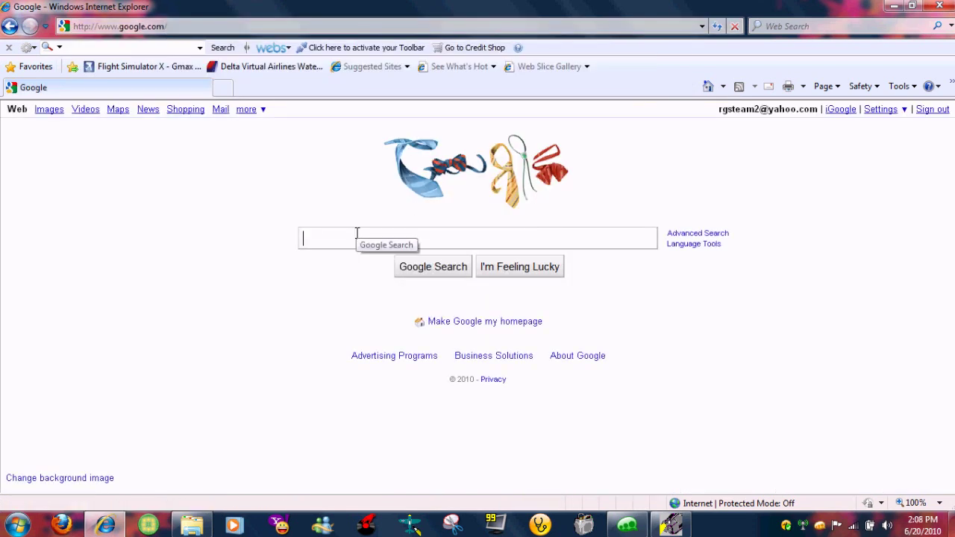
{"action": "type", "text": "dxtbmp"}
{"action": "key", "text": "Return"}
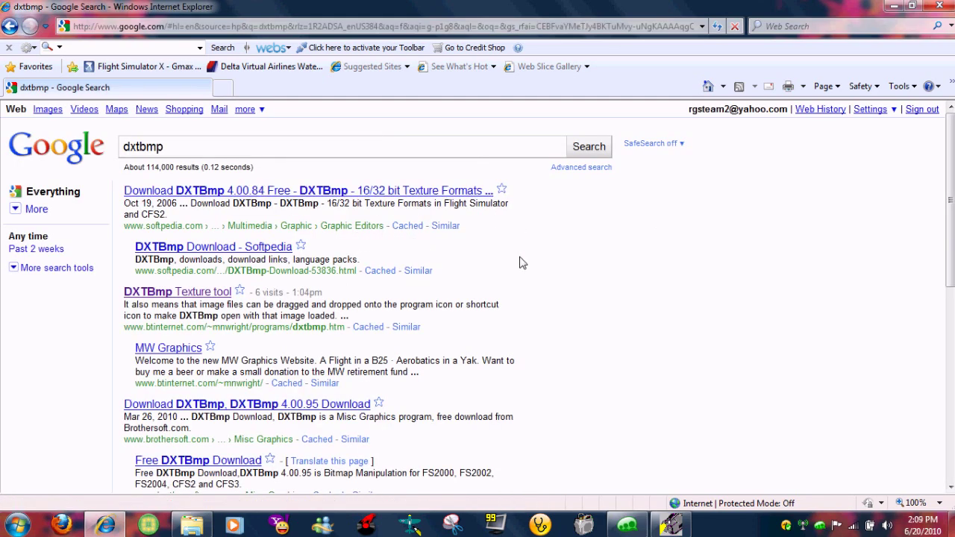
{"action": "scroll", "coordinate": [521, 263], "scroll_direction": "down", "scroll_amount": 1}
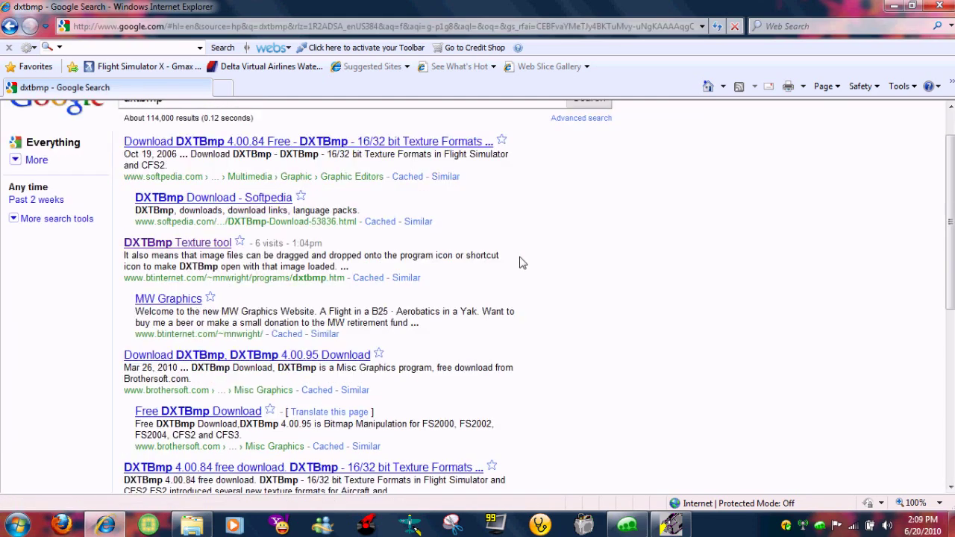
{"action": "left_click", "coordinate": [170, 248]}
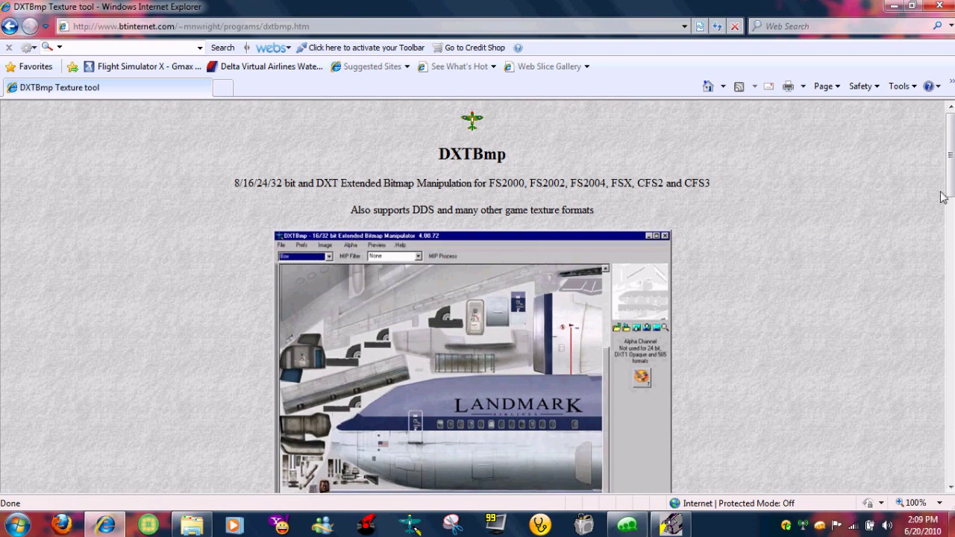
Step: Start and then cancel the DXTBmp installer download, and close the browser
{"action": "left_click_drag", "start_coordinate": [946, 178], "coordinate": [946, 462]}
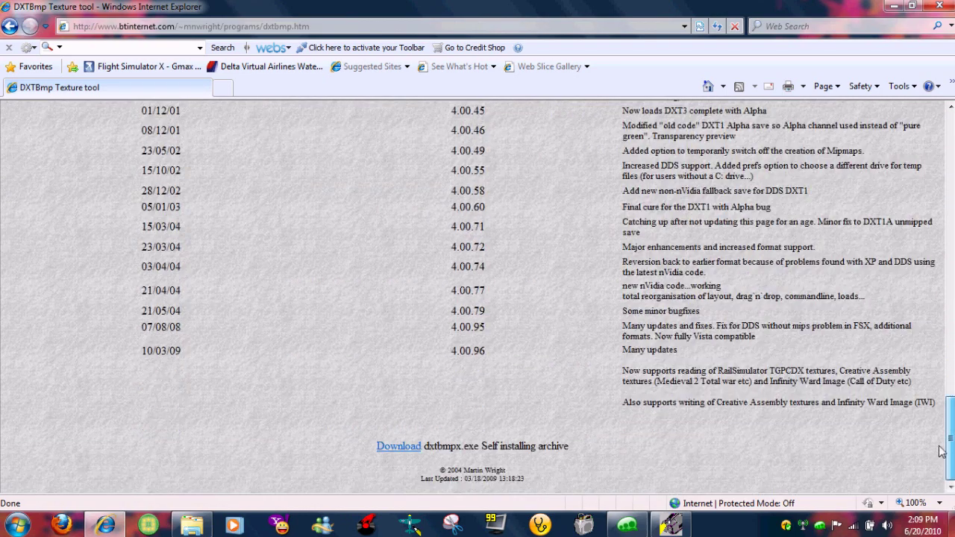
{"action": "left_click", "coordinate": [411, 448]}
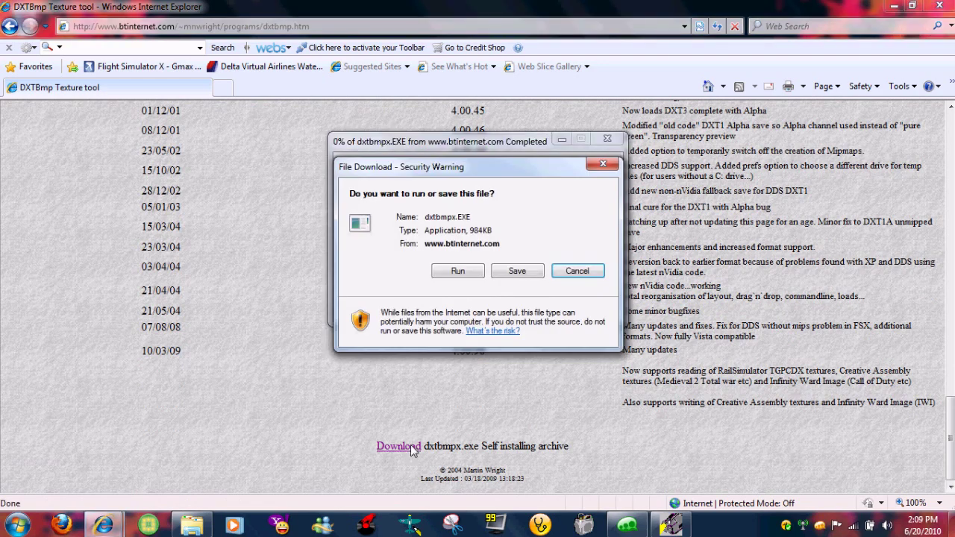
{"action": "left_click", "coordinate": [576, 271]}
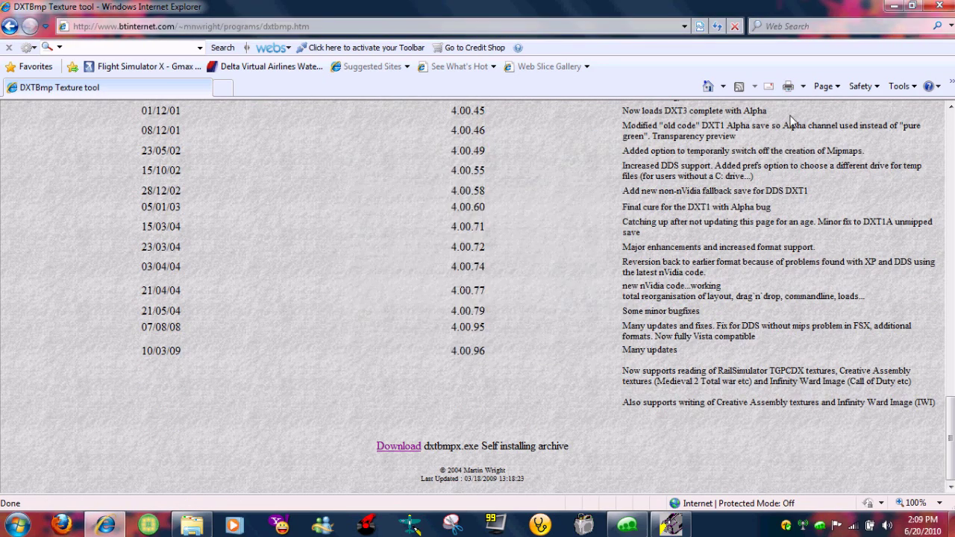
{"action": "left_click", "coordinate": [939, 7]}
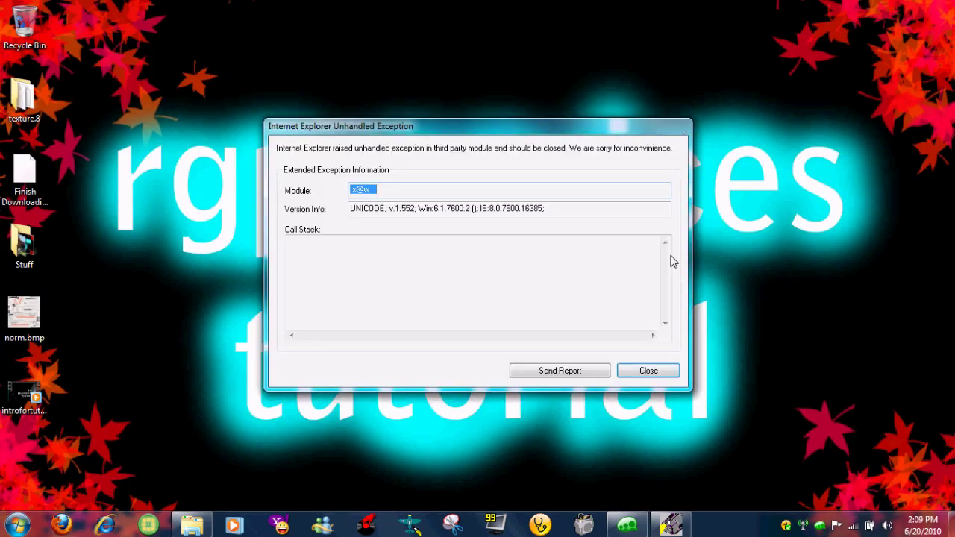
{"action": "left_click", "coordinate": [648, 371]}
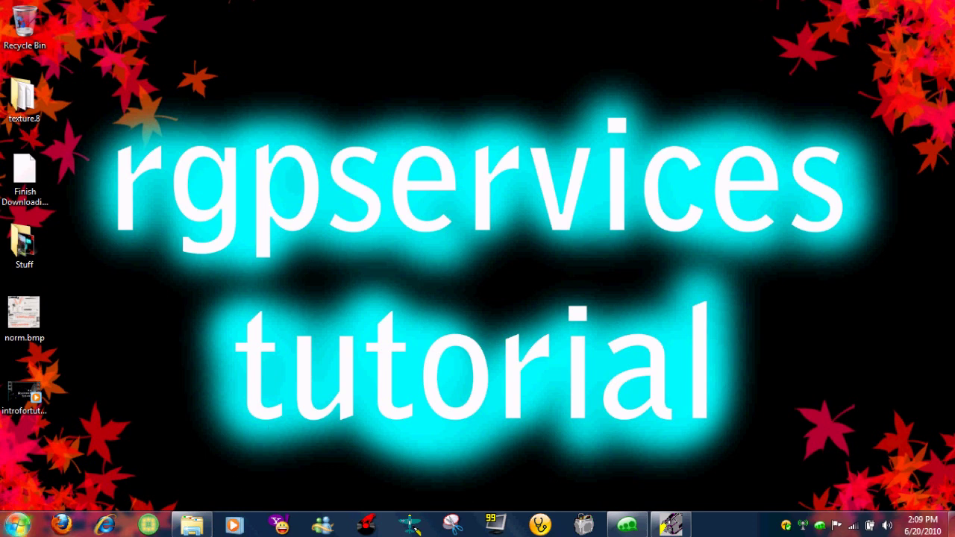
Step: Browse C:\Program Files (x86)\Microsoft Games\Microsoft Flight Simulator X\SimObjects\Airplanes in Explorer
{"action": "left_click", "coordinate": [17, 525]}
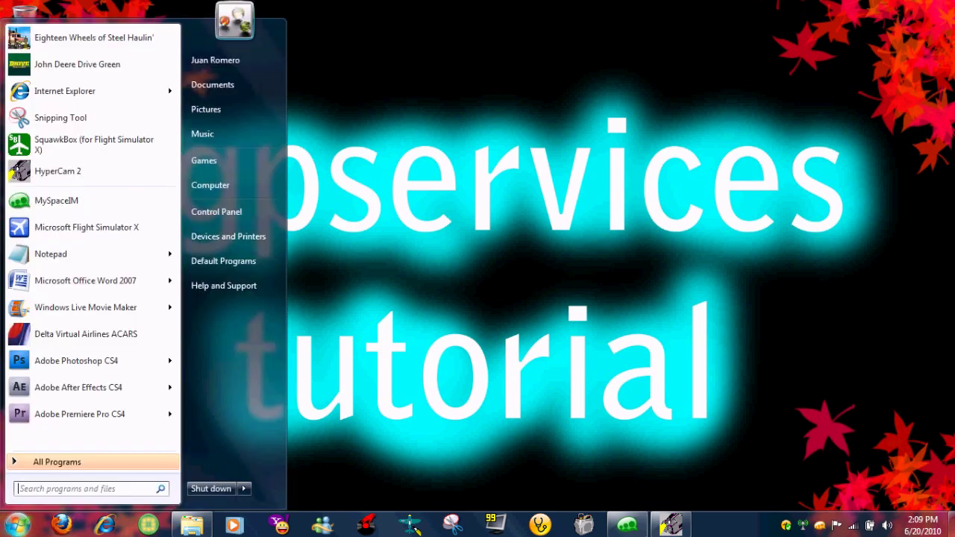
{"action": "left_click", "coordinate": [220, 188]}
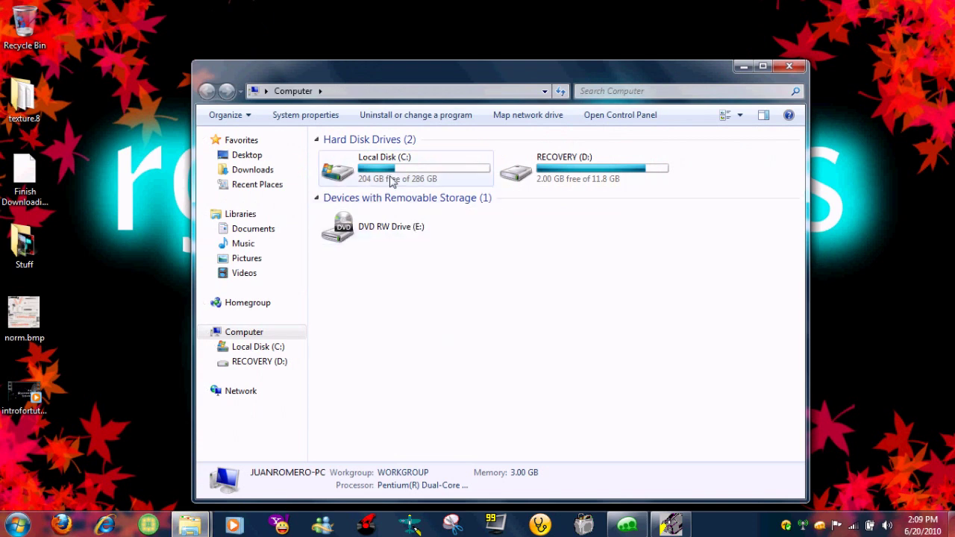
{"action": "double_click", "coordinate": [391, 183]}
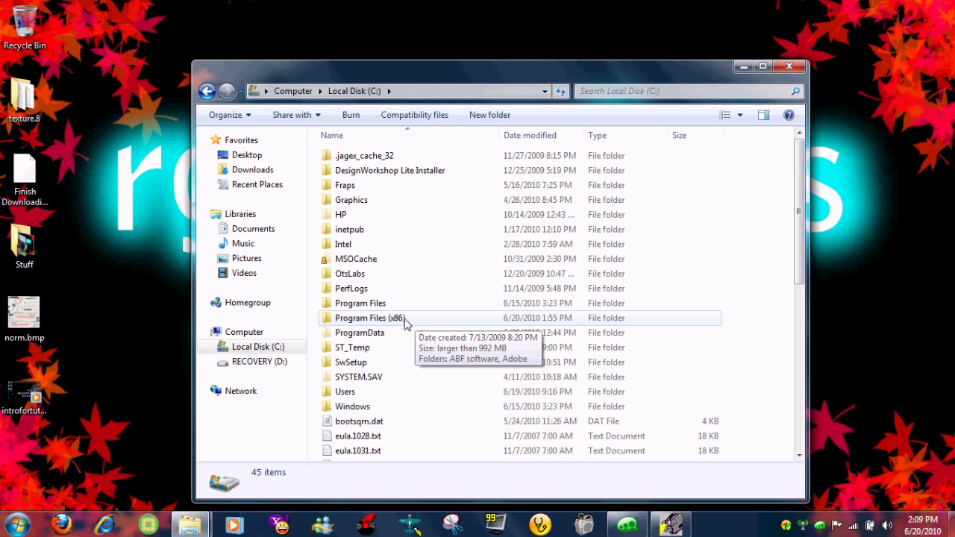
{"action": "double_click", "coordinate": [389, 319]}
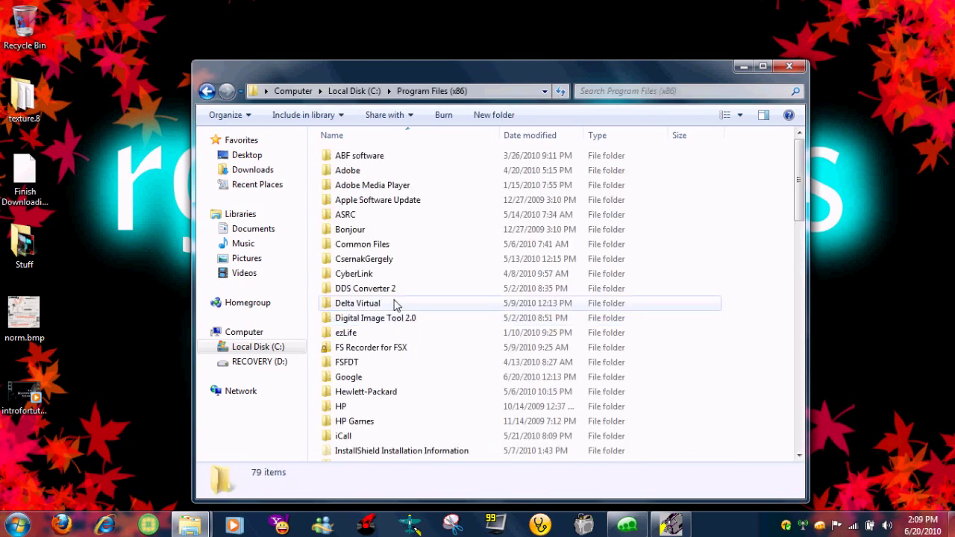
{"action": "scroll", "coordinate": [640, 246], "scroll_direction": "down", "scroll_amount": 9}
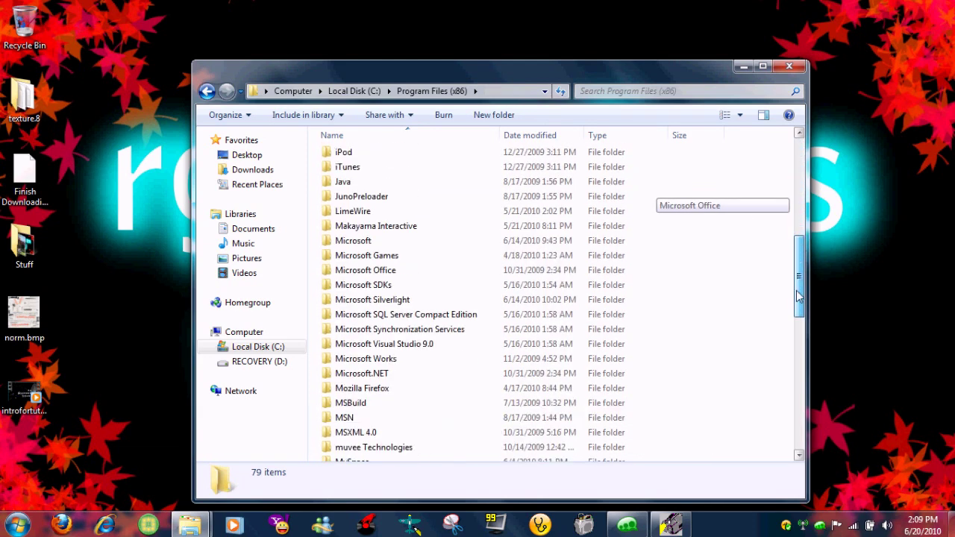
{"action": "double_click", "coordinate": [394, 235]}
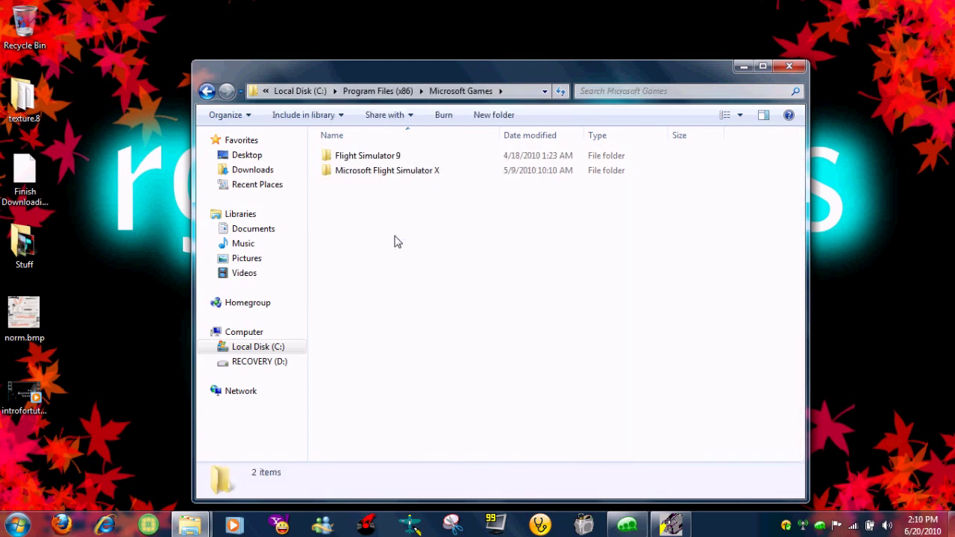
{"action": "double_click", "coordinate": [373, 172]}
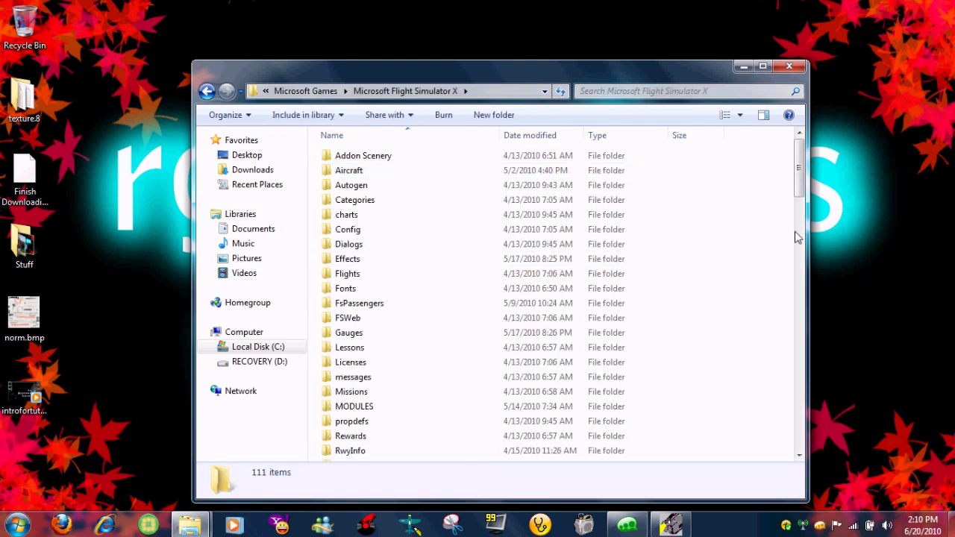
{"action": "left_click_drag", "start_coordinate": [800, 196], "coordinate": [798, 253]}
{"action": "double_click", "coordinate": [374, 183]}
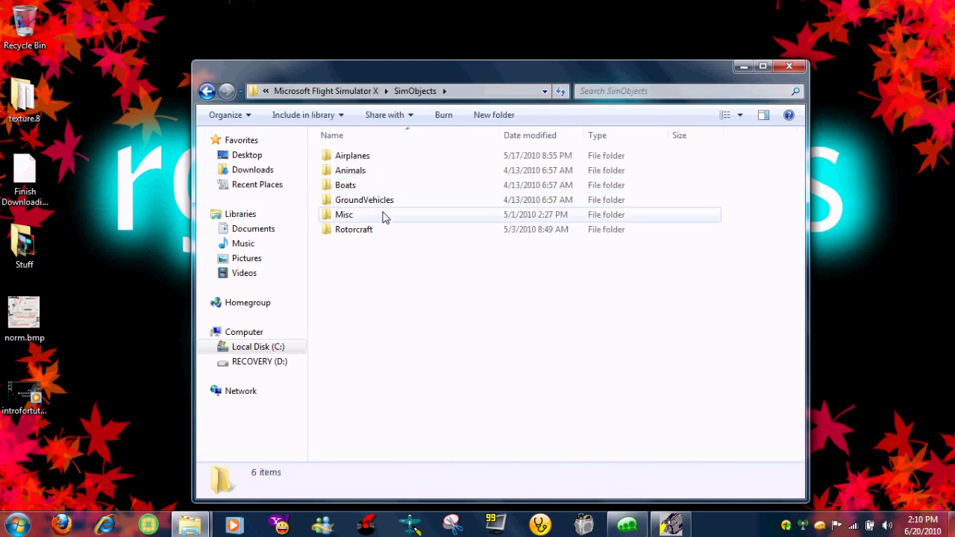
{"action": "double_click", "coordinate": [366, 157]}
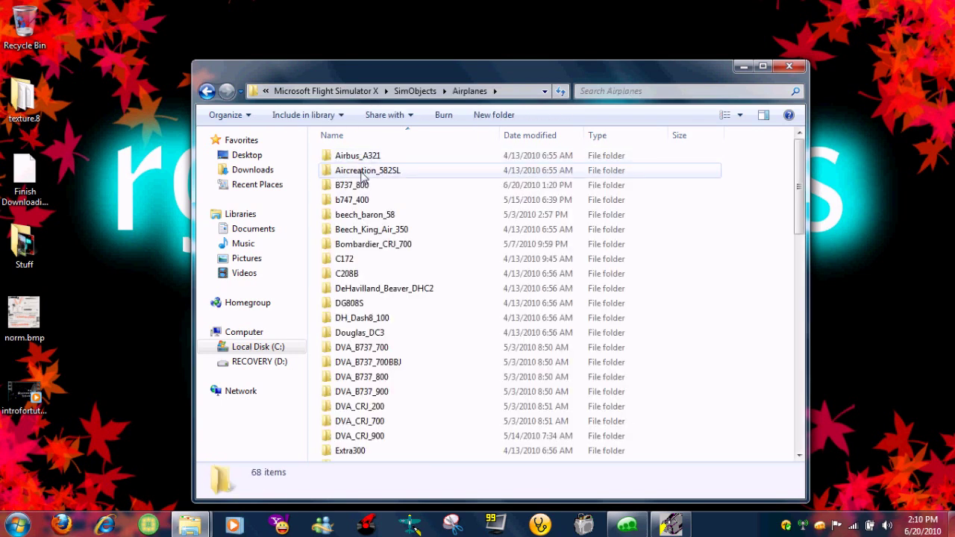
Step: Copy the texture folder from B737_800 and paste it onto the desktop
{"action": "double_click", "coordinate": [360, 186]}
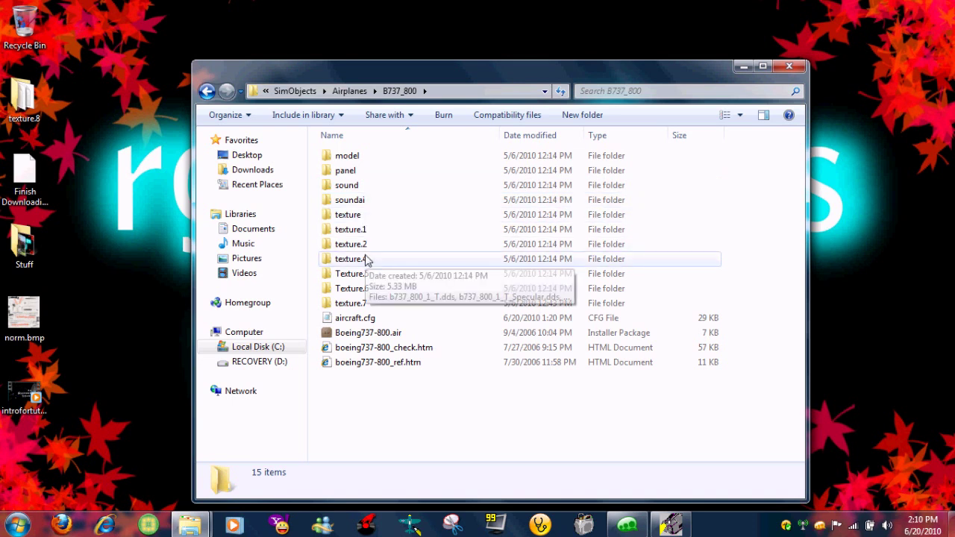
{"action": "mouse_move", "coordinate": [348, 218]}
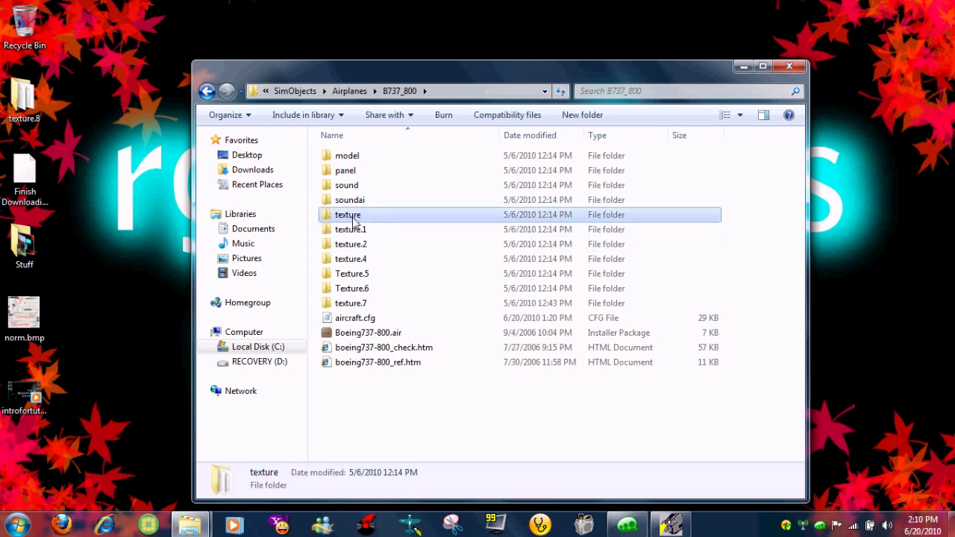
{"action": "right_click", "coordinate": [356, 218]}
{"action": "left_click", "coordinate": [386, 429]}
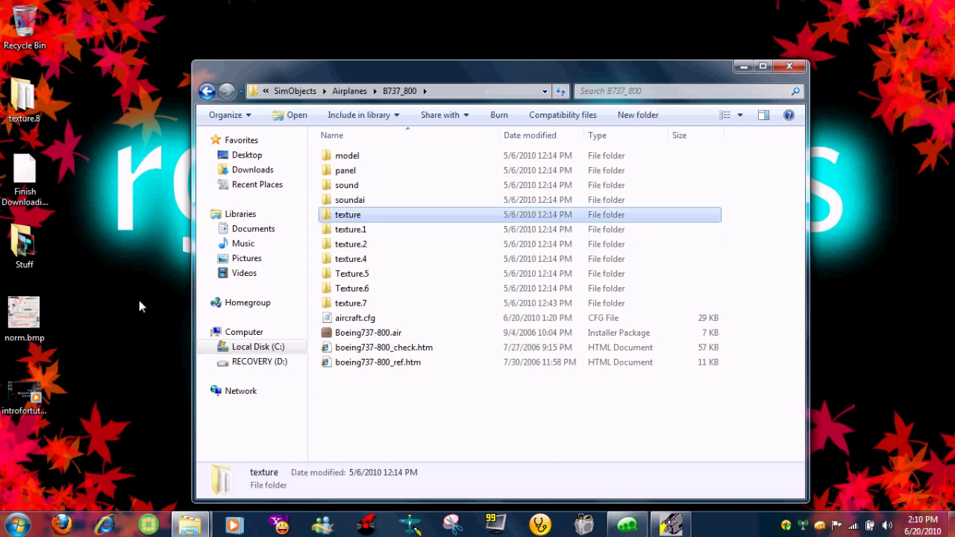
{"action": "right_click", "coordinate": [89, 198]}
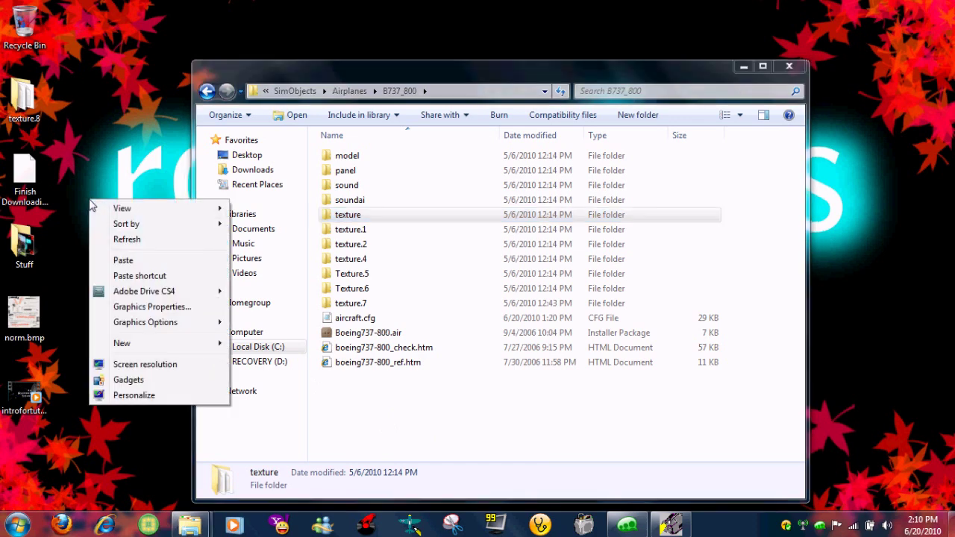
{"action": "left_click", "coordinate": [119, 260]}
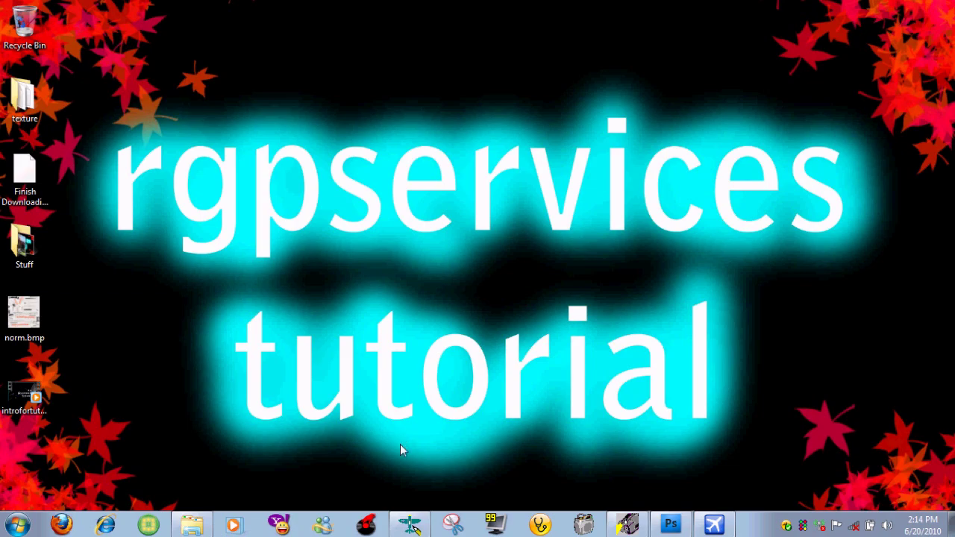
{"action": "left_click", "coordinate": [409, 524]}
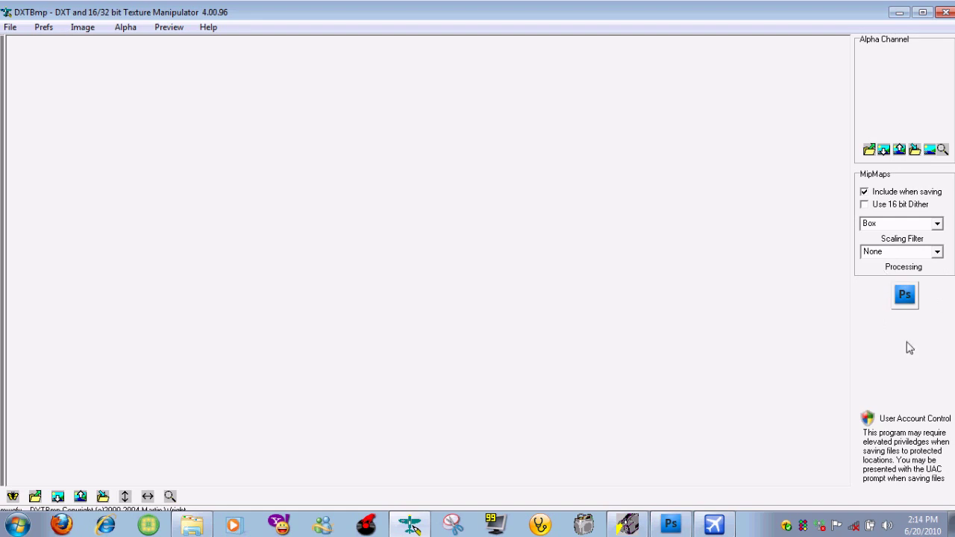
Step: In the graphics-program picker, navigate to C:\Program Files (x86)\Adobe
{"action": "left_click", "coordinate": [904, 295]}
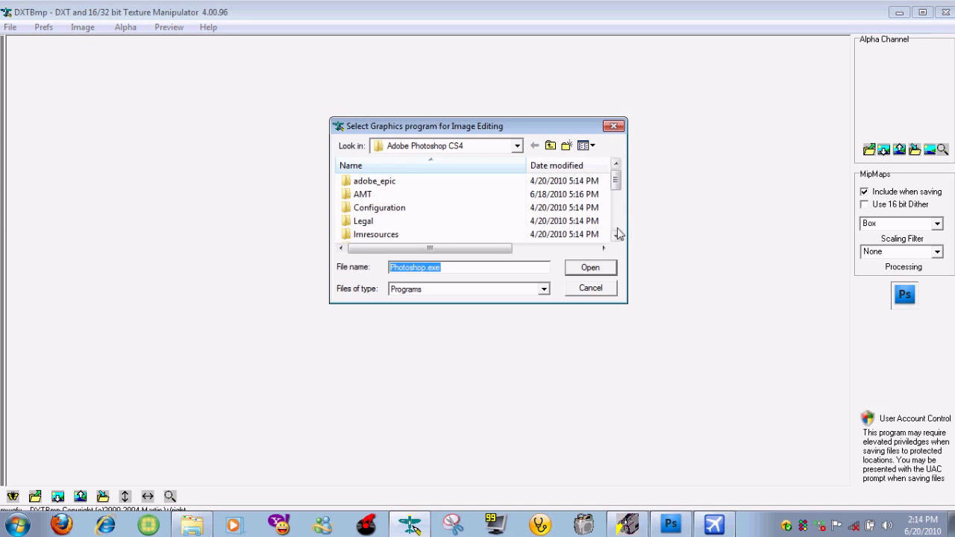
{"action": "left_click", "coordinate": [551, 145]}
{"action": "left_click", "coordinate": [551, 146]}
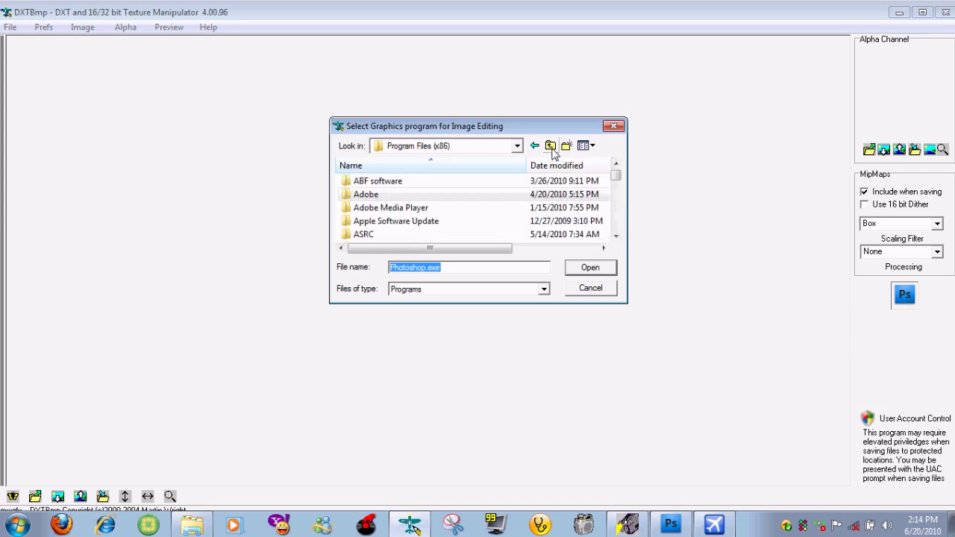
{"action": "left_click", "coordinate": [551, 146]}
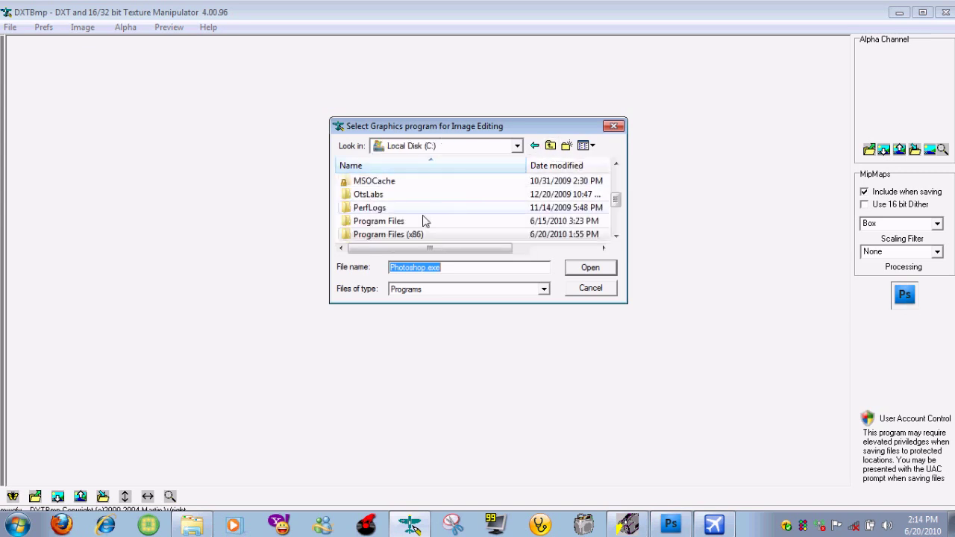
{"action": "double_click", "coordinate": [403, 235]}
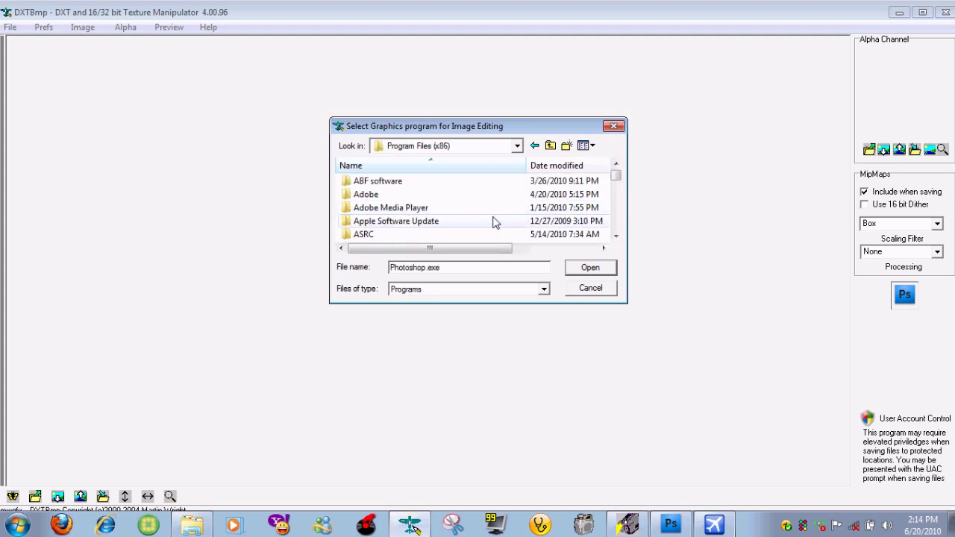
{"action": "double_click", "coordinate": [377, 194]}
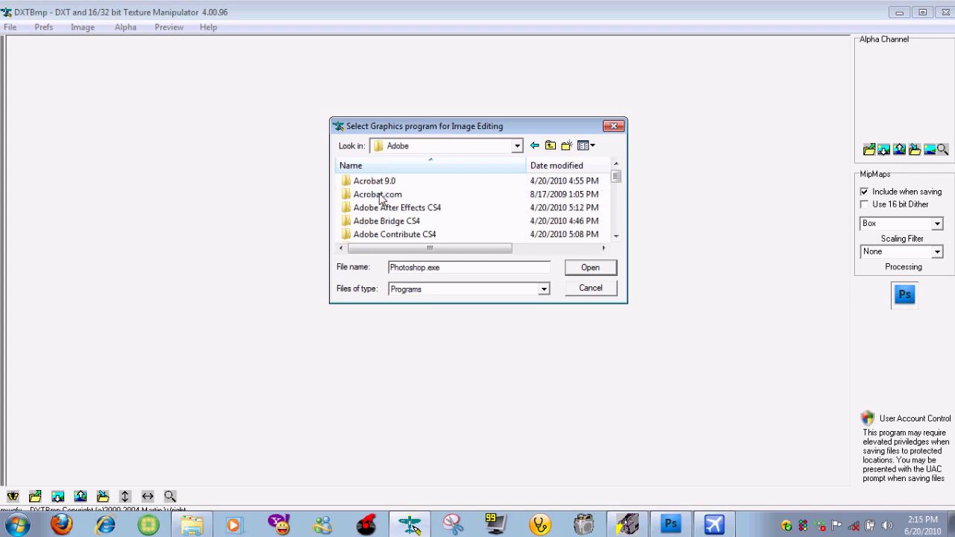
{"action": "left_click", "coordinate": [616, 236]}
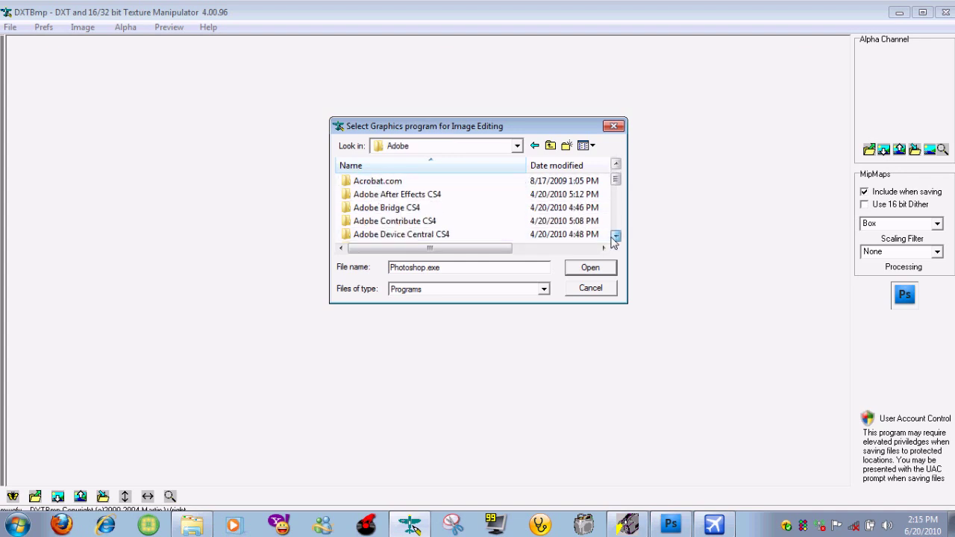
{"action": "left_click", "coordinate": [616, 236]}
{"action": "left_click", "coordinate": [616, 236]}
{"action": "left_click", "coordinate": [616, 235]}
{"action": "left_click", "coordinate": [616, 236]}
{"action": "left_click", "coordinate": [616, 235]}
{"action": "left_click", "coordinate": [616, 236]}
{"action": "left_click", "coordinate": [616, 236]}
{"action": "left_click", "coordinate": [616, 236]}
{"action": "left_click", "coordinate": [616, 235]}
{"action": "left_click", "coordinate": [616, 236]}
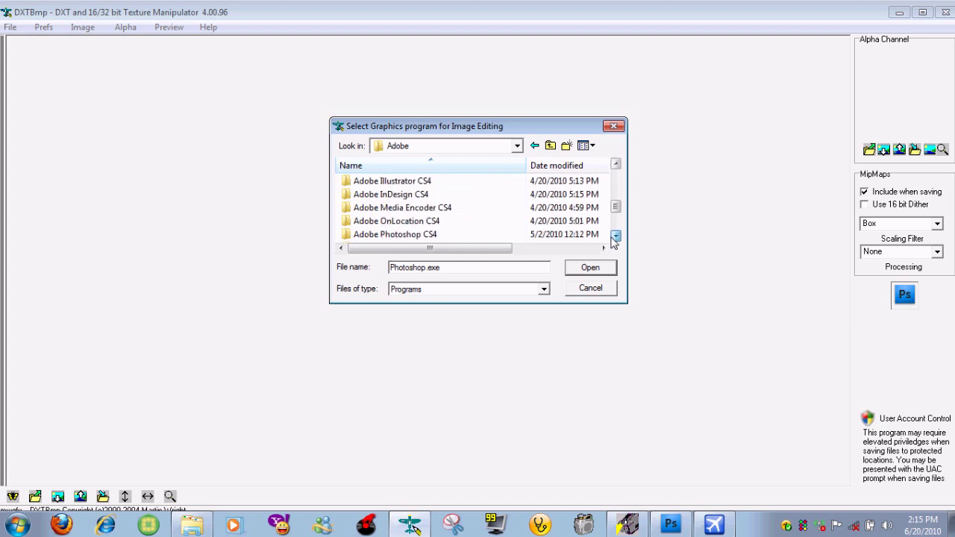
{"action": "left_click", "coordinate": [615, 236]}
{"action": "left_click", "coordinate": [616, 236]}
Step: Select Photoshop.exe in Adobe Photoshop CS4 as DXTBmp's image editor
{"action": "double_click", "coordinate": [404, 208]}
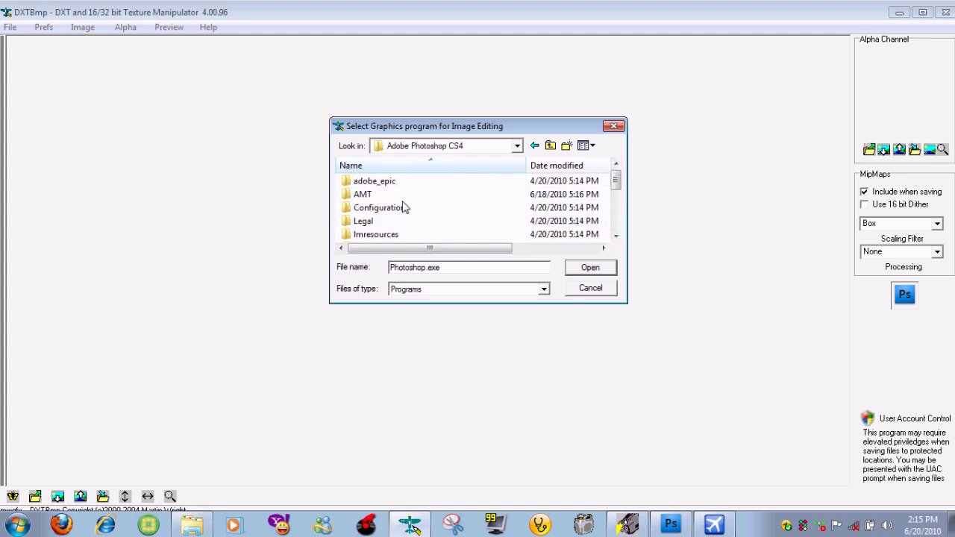
{"action": "left_click_drag", "start_coordinate": [619, 184], "coordinate": [618, 224]}
{"action": "left_click", "coordinate": [364, 236]}
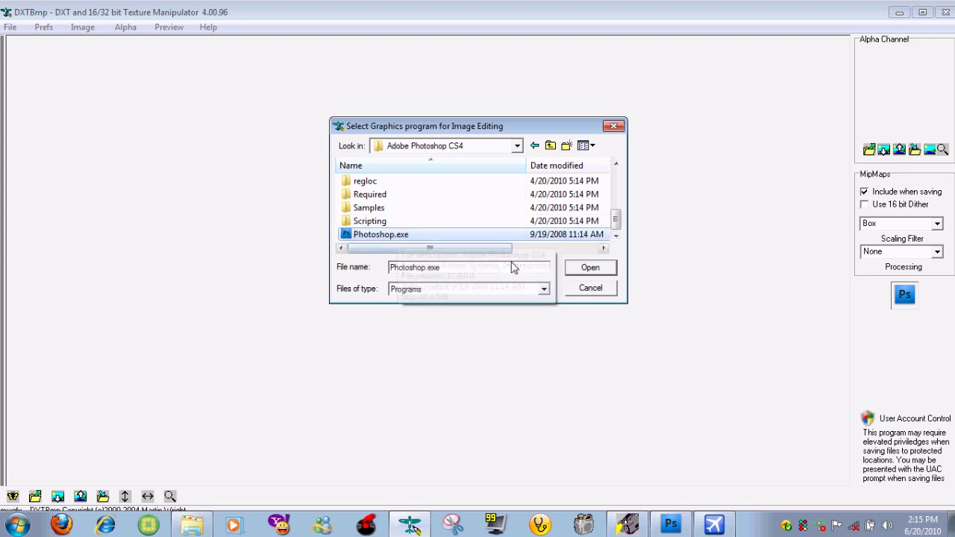
{"action": "left_click", "coordinate": [590, 269]}
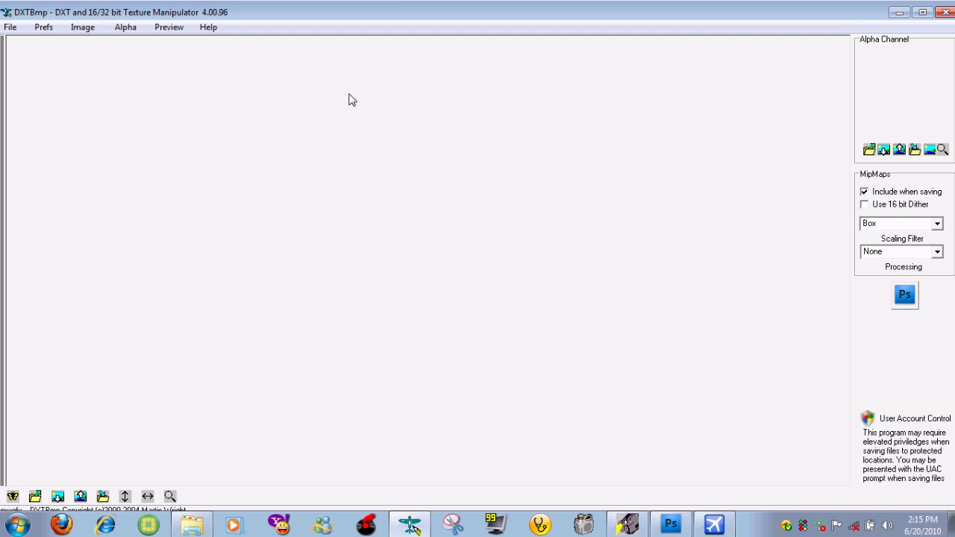
{"action": "left_click", "coordinate": [11, 27]}
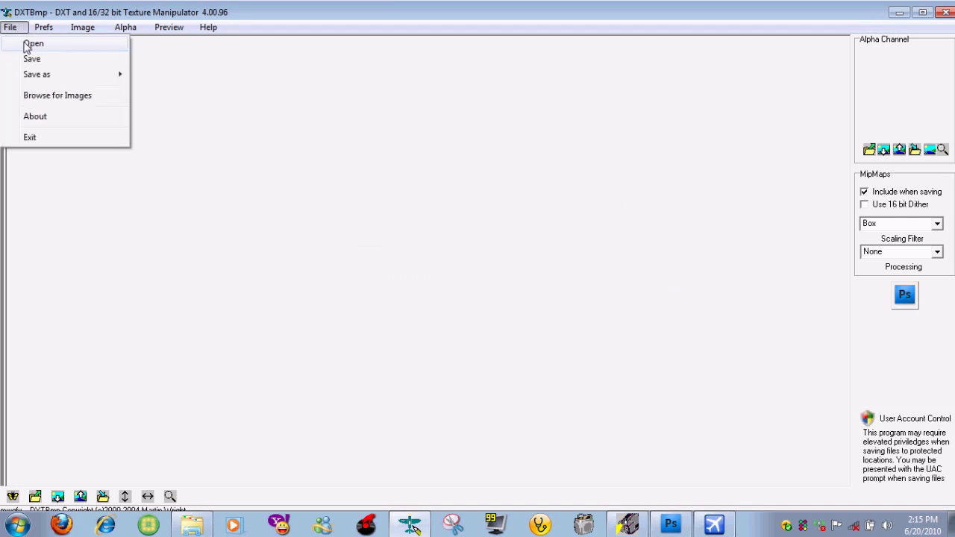
{"action": "left_click", "coordinate": [27, 47]}
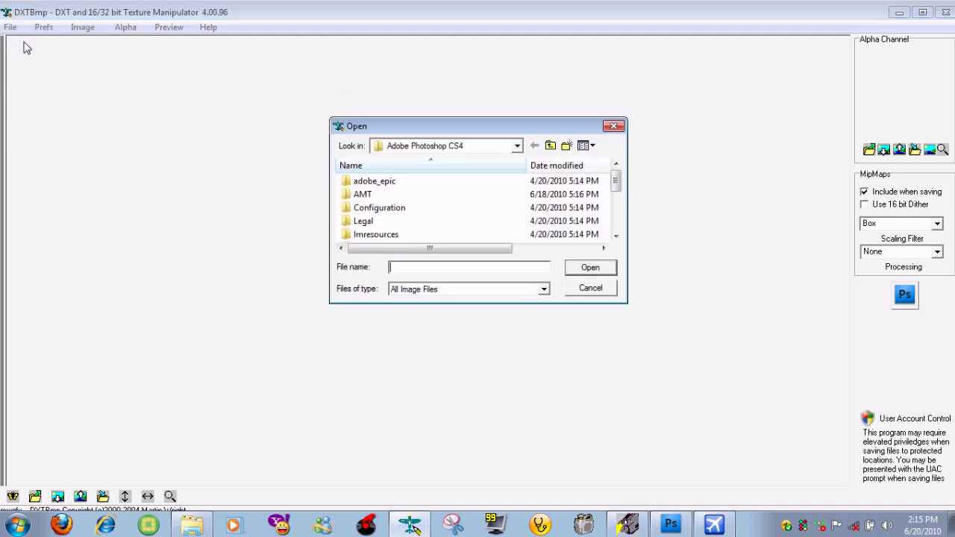
Step: Open b737_800_1_T.dds from the desktop texture folder in DXTBmp
{"action": "left_click", "coordinate": [554, 152]}
{"action": "left_click", "coordinate": [553, 152]}
{"action": "left_click", "coordinate": [554, 151]}
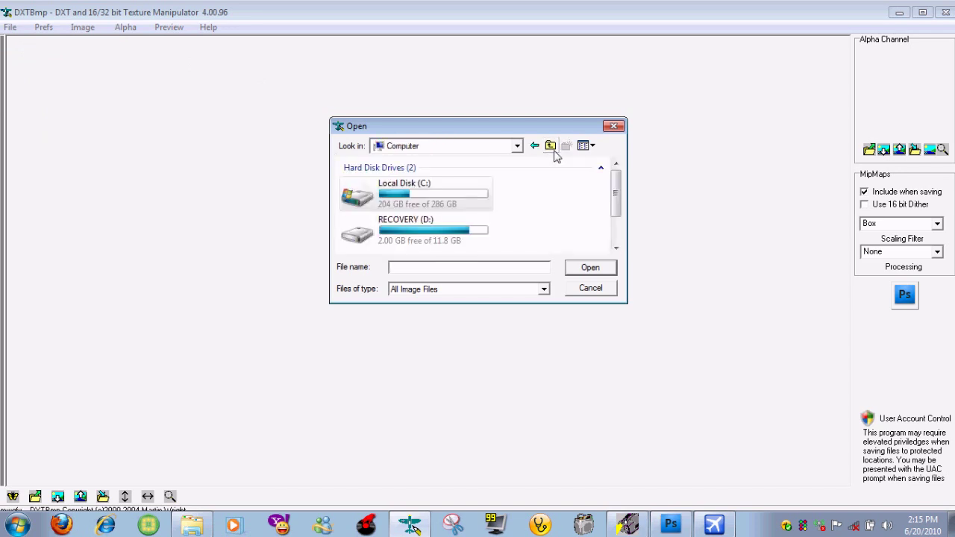
{"action": "left_click", "coordinate": [552, 149]}
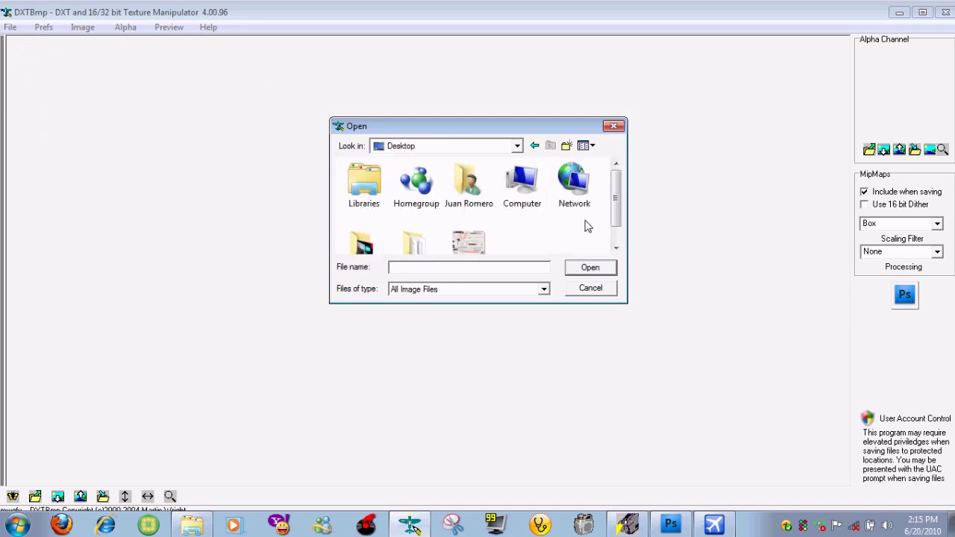
{"action": "left_click_drag", "start_coordinate": [617, 209], "coordinate": [618, 240]}
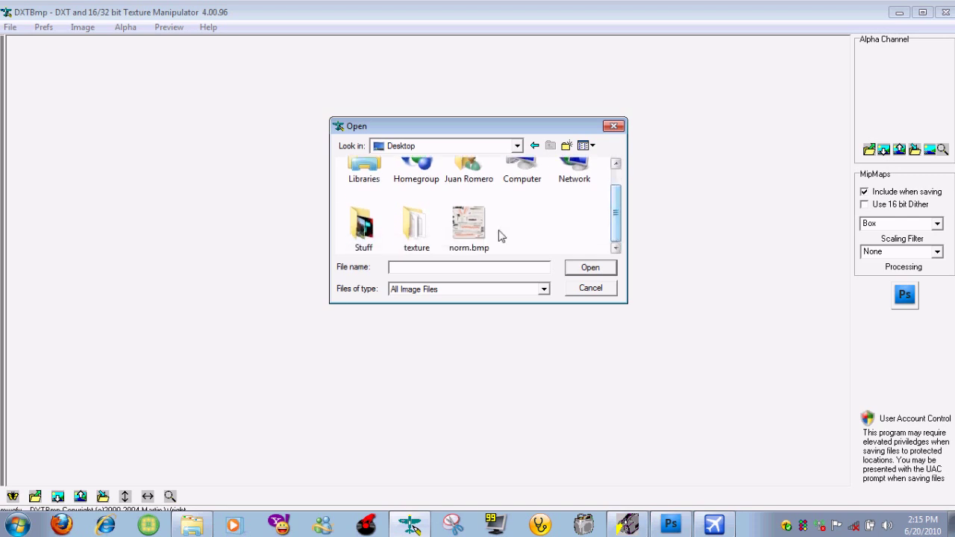
{"action": "double_click", "coordinate": [396, 222]}
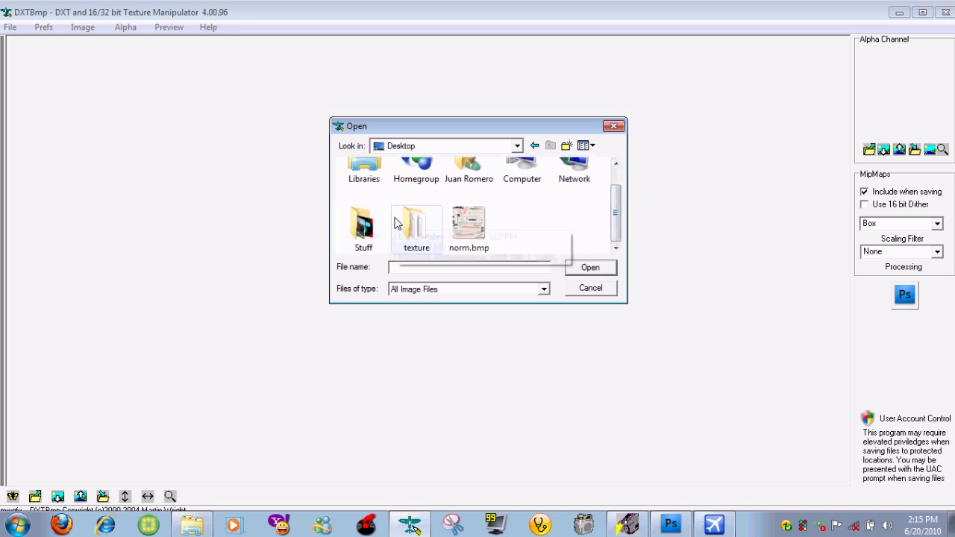
{"action": "left_click", "coordinate": [617, 248]}
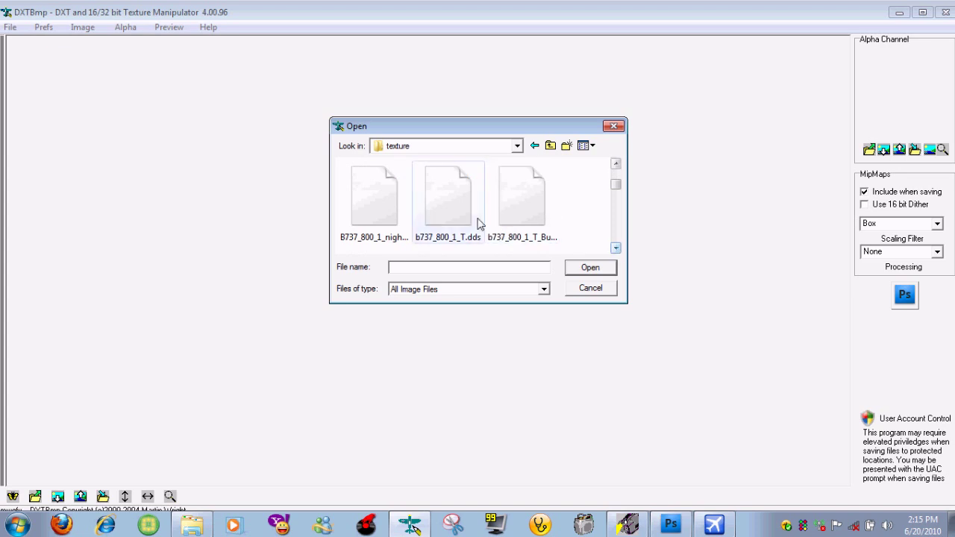
{"action": "left_click", "coordinate": [478, 222]}
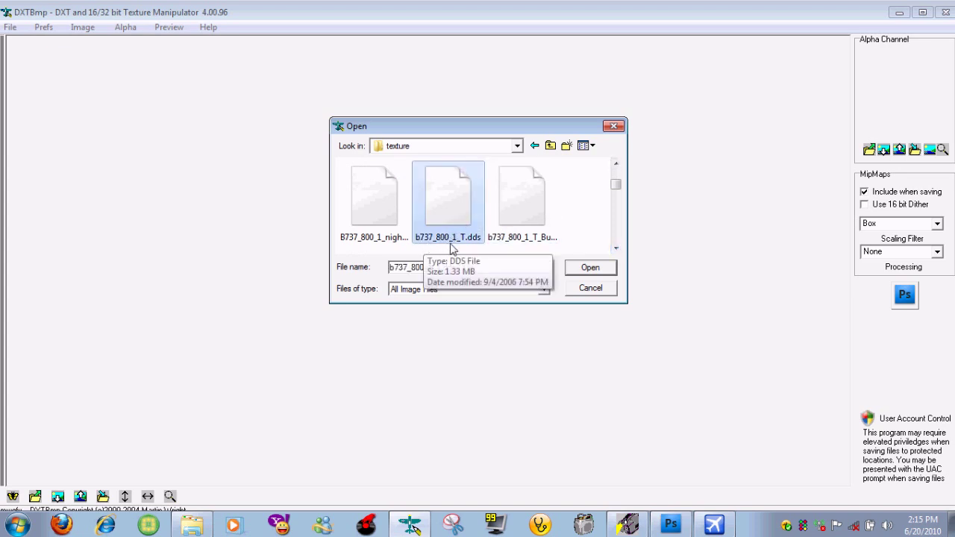
{"action": "left_click", "coordinate": [589, 270]}
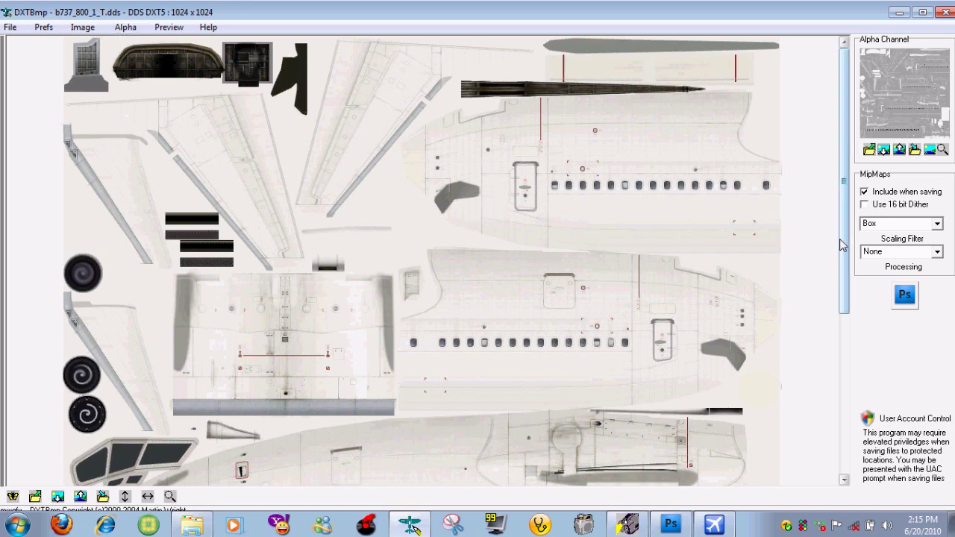
{"action": "left_click_drag", "start_coordinate": [842, 245], "coordinate": [844, 408]}
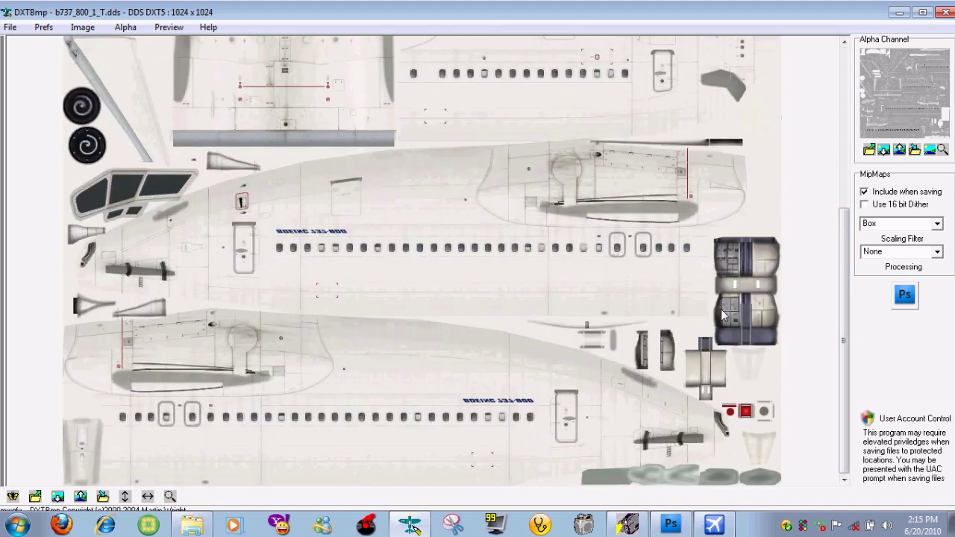
{"action": "left_click_drag", "start_coordinate": [842, 336], "coordinate": [844, 176]}
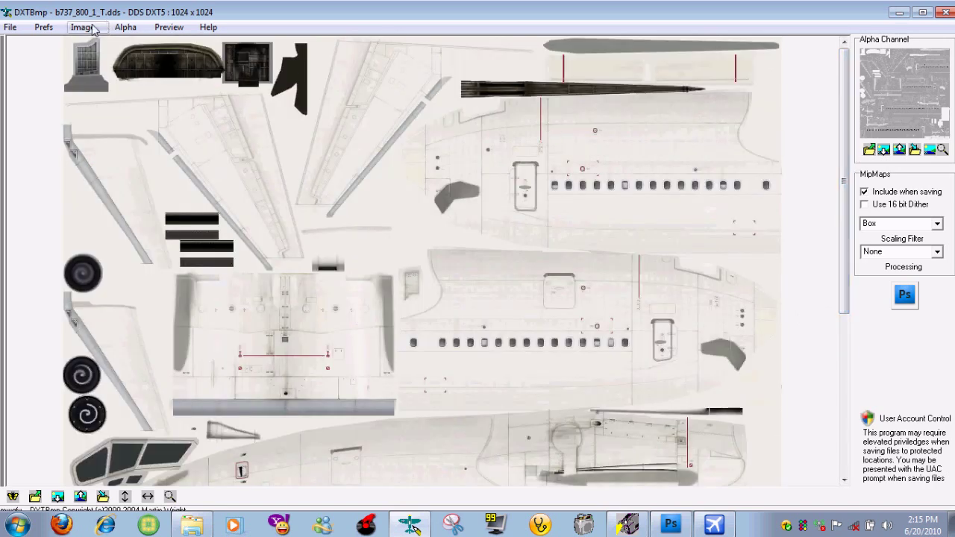
Step: Send the texture to Photoshop as norm.bmp and rotate the image 180°
{"action": "left_click", "coordinate": [93, 29]}
{"action": "left_click", "coordinate": [103, 40]}
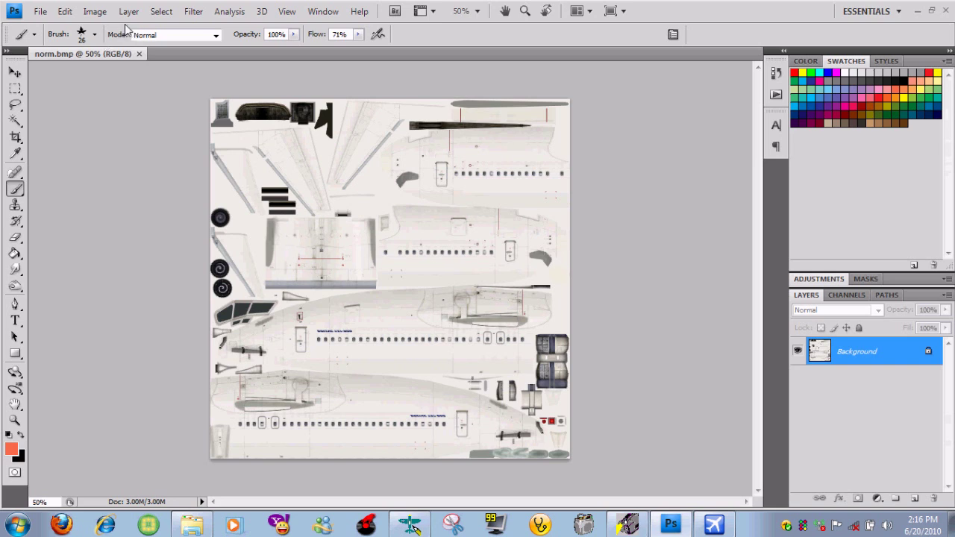
{"action": "left_click", "coordinate": [95, 11]}
{"action": "mouse_move", "coordinate": [189, 143]}
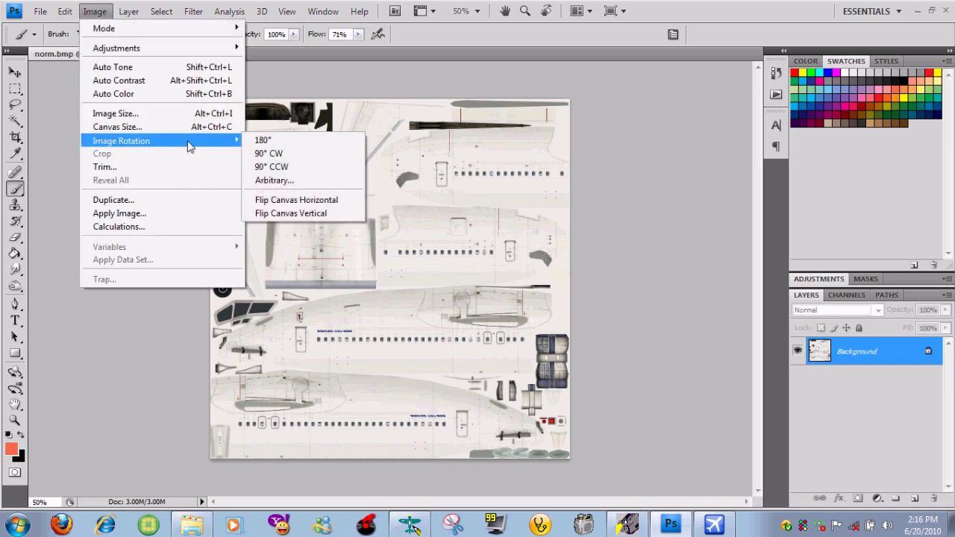
{"action": "left_click", "coordinate": [265, 142]}
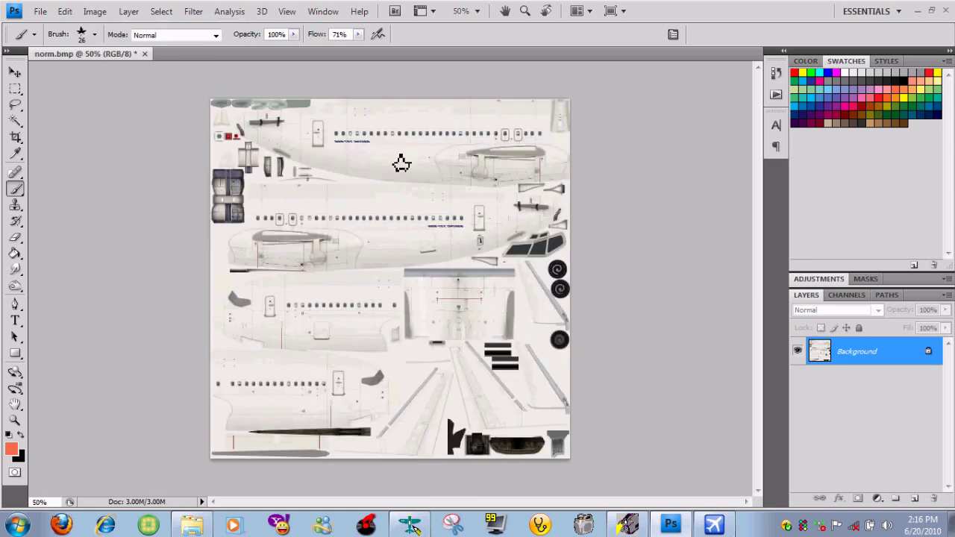
{"action": "right_click", "coordinate": [842, 356]}
Step: Duplicate Background, add Layer 1, and brush orange-red star marks near the canvas bottom
{"action": "left_click", "coordinate": [848, 384]}
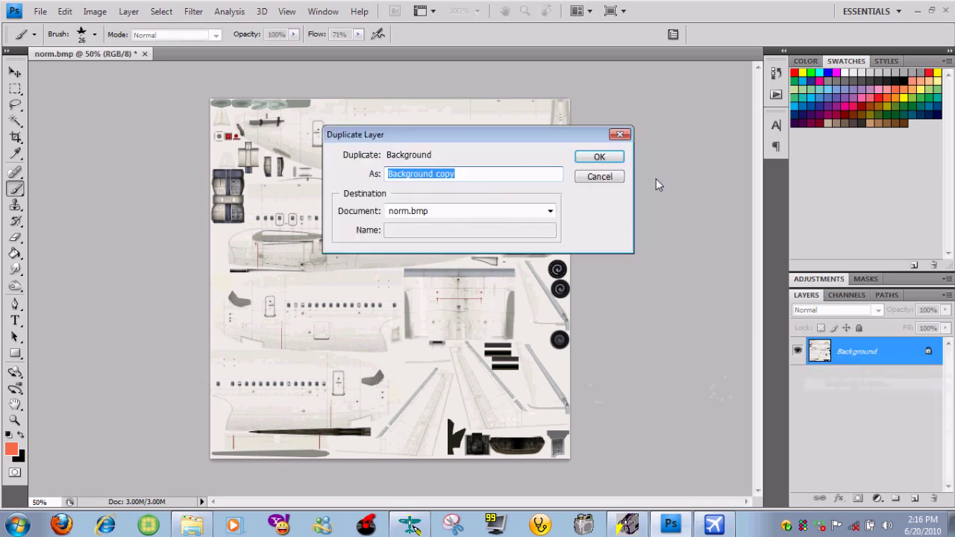
{"action": "left_click", "coordinate": [602, 156]}
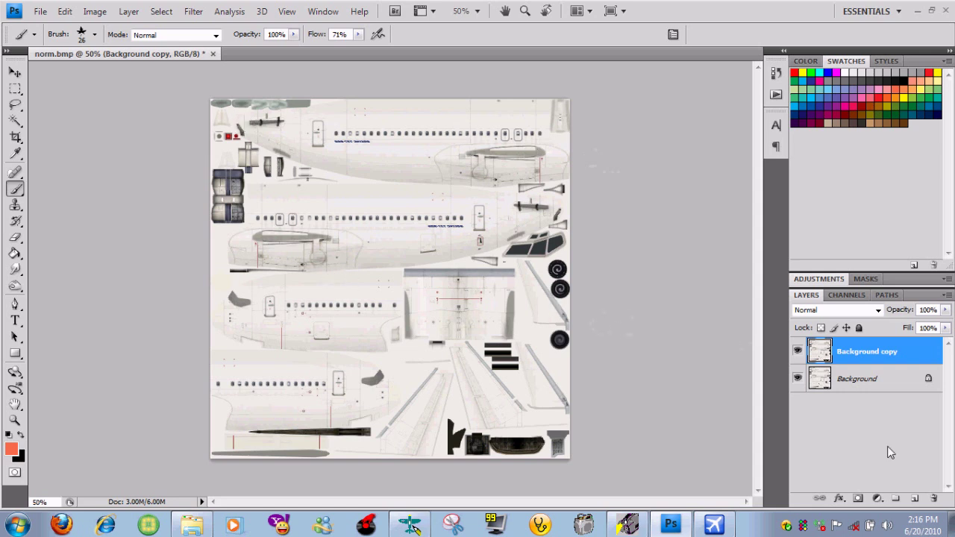
{"action": "left_click", "coordinate": [915, 499]}
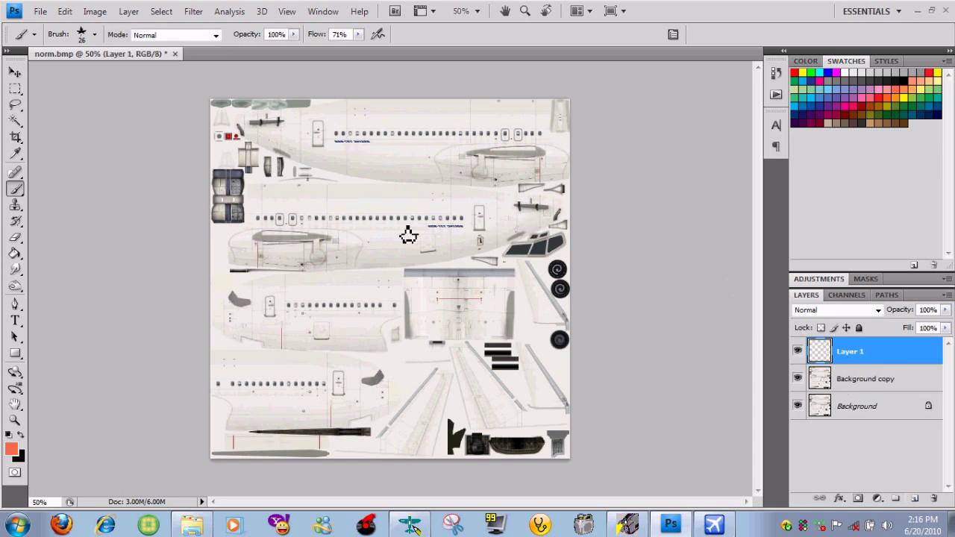
{"action": "mouse_move", "coordinate": [399, 441]}
{"action": "left_mouse_down"}
{"action": "mouse_move", "coordinate": [376, 454]}
{"action": "mouse_move", "coordinate": [400, 451]}
{"action": "mouse_move", "coordinate": [457, 374]}
{"action": "mouse_move", "coordinate": [461, 351]}
{"action": "mouse_move", "coordinate": [481, 395]}
{"action": "mouse_move", "coordinate": [519, 419]}
{"action": "mouse_move", "coordinate": [572, 424]}
{"action": "left_mouse_up"}
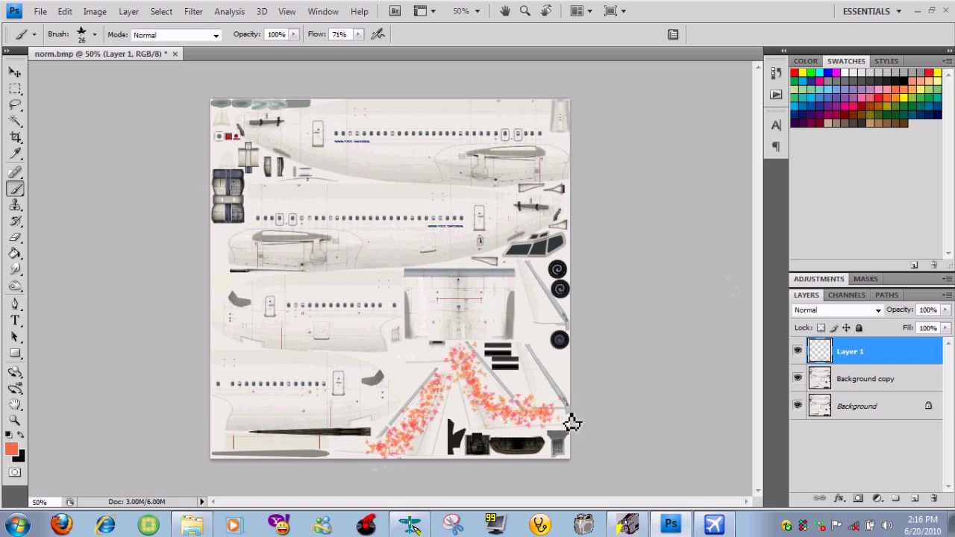
{"action": "left_click", "coordinate": [15, 321]}
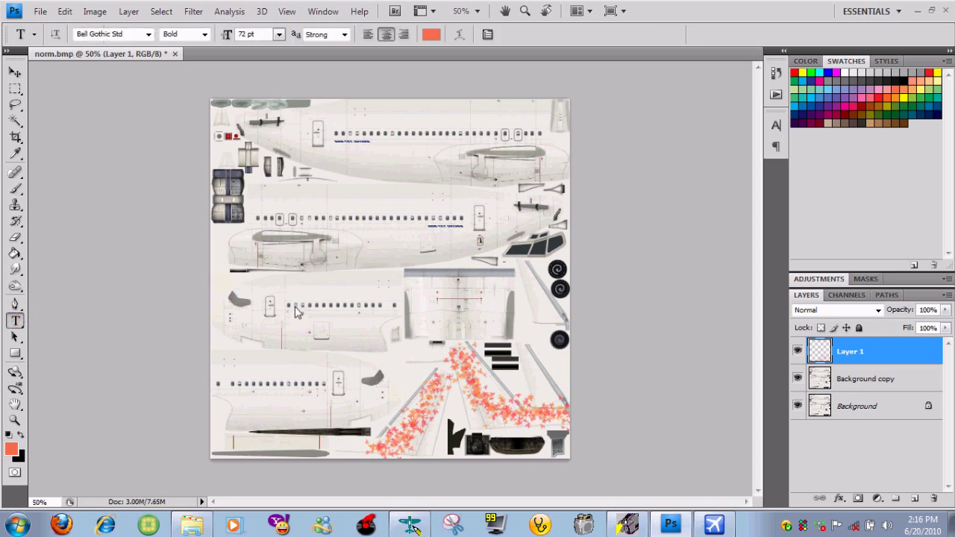
Step: Paste the rgpservices text onto the lower fuselage and shift it right
{"action": "left_click", "coordinate": [295, 312]}
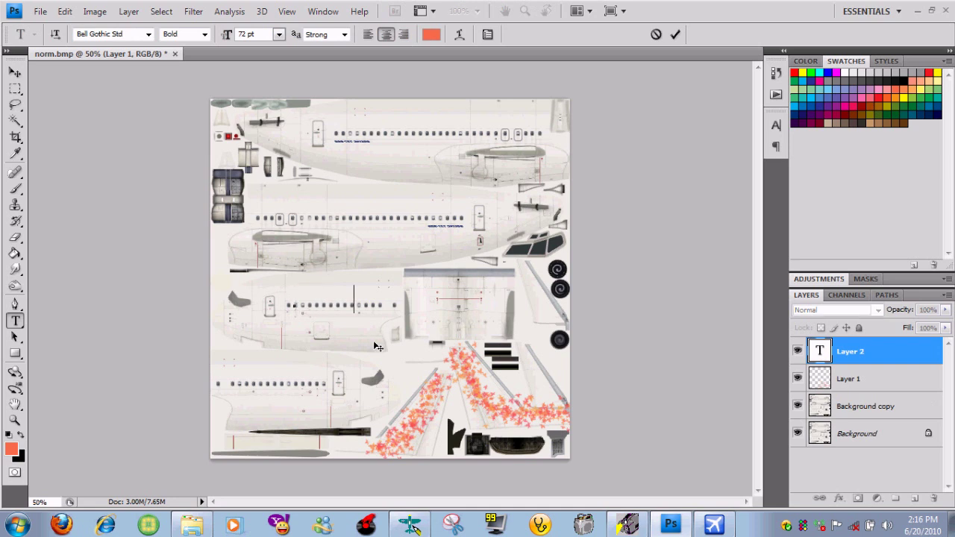
{"action": "type", "text": "rgpservices"}
{"action": "left_click", "coordinate": [15, 72]}
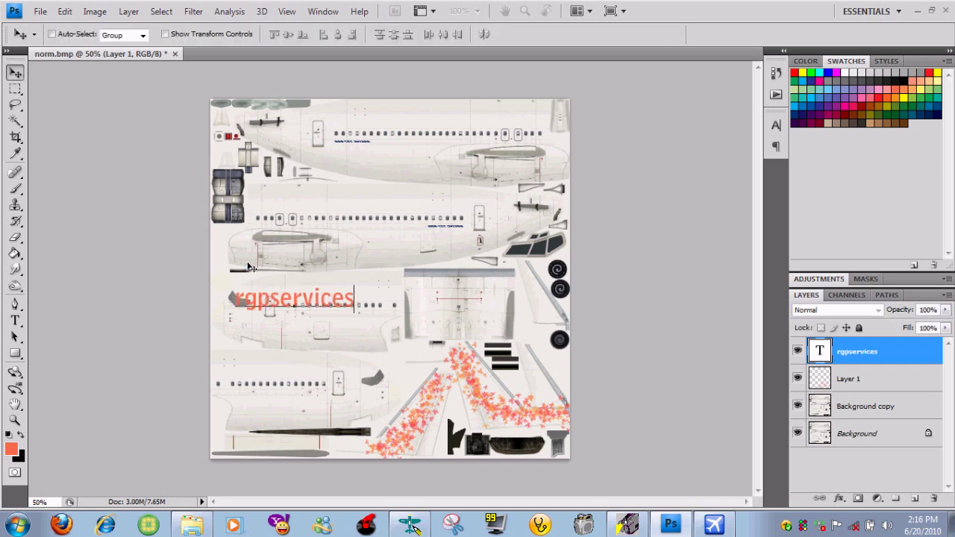
{"action": "left_click_drag", "start_coordinate": [301, 308], "coordinate": [343, 315]}
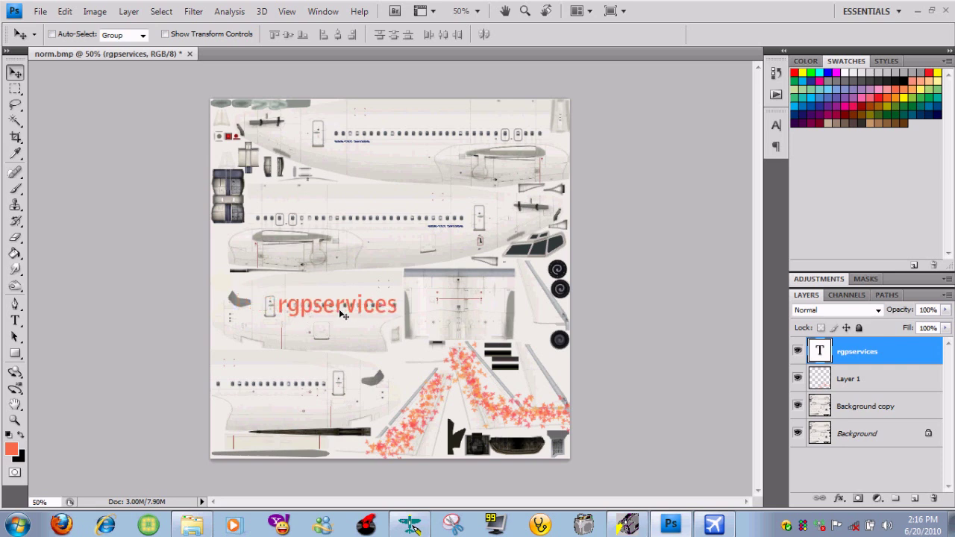
Step: Mirror the rgpservices text with Free Transform, widen it, and move it onto the fuselage
{"action": "left_click", "coordinate": [65, 13]}
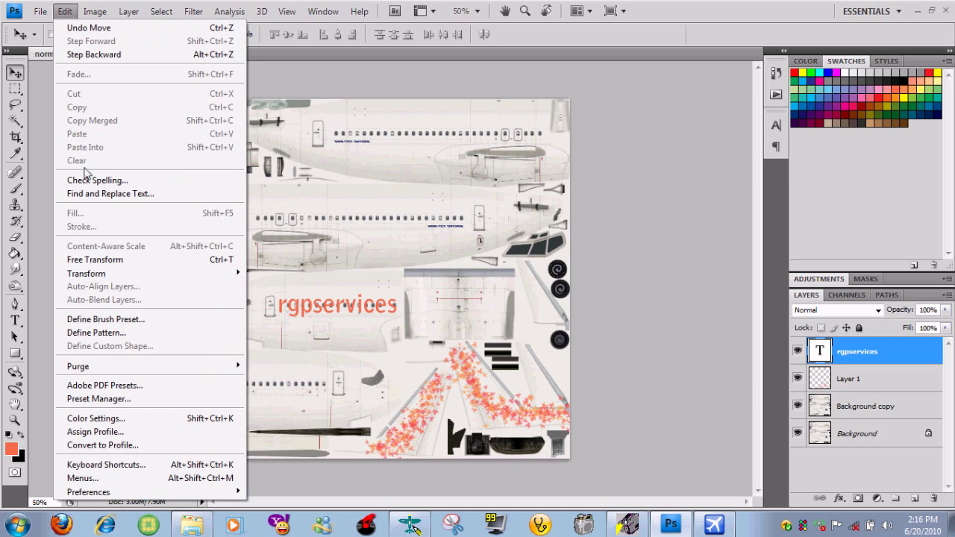
{"action": "left_click", "coordinate": [97, 260]}
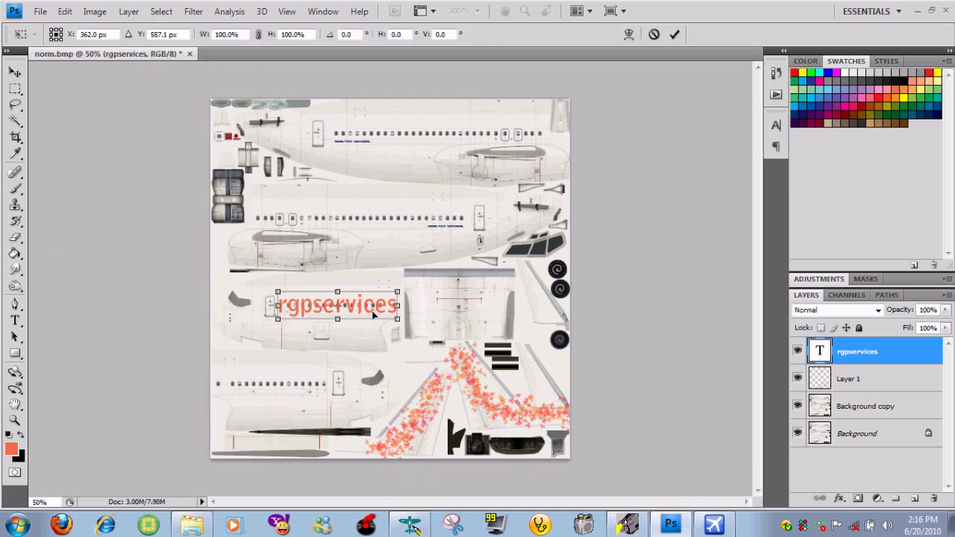
{"action": "left_click", "coordinate": [65, 11]}
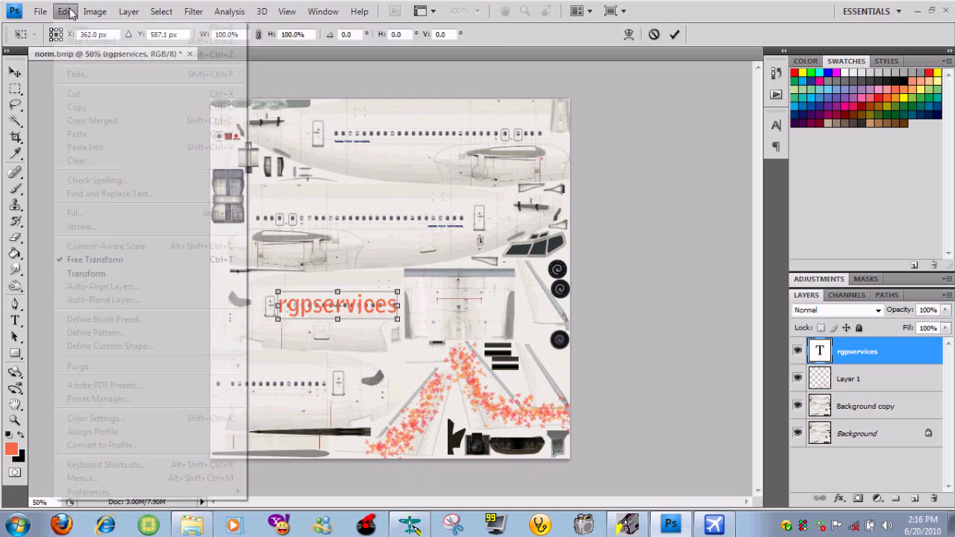
{"action": "left_click", "coordinate": [749, 6]}
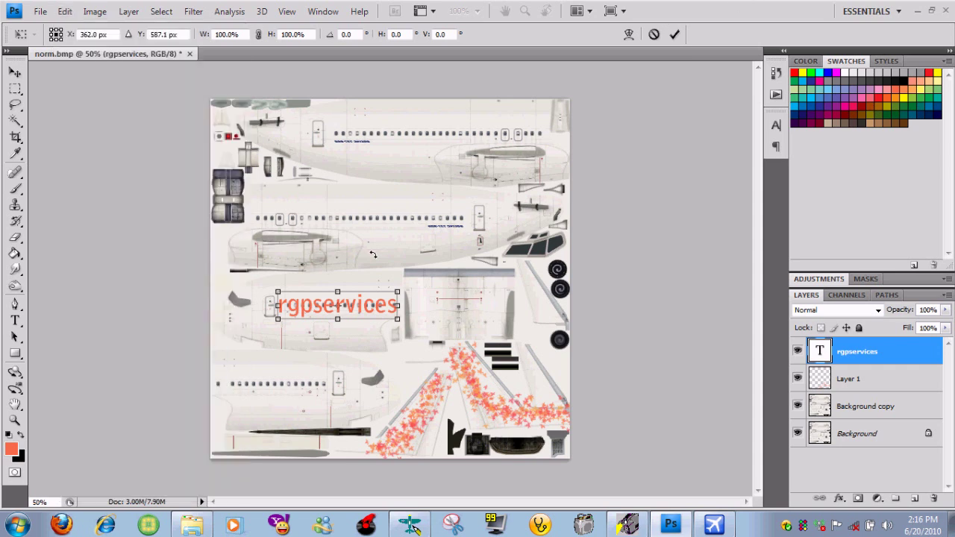
{"action": "left_click_drag", "start_coordinate": [401, 305], "coordinate": [189, 305]}
{"action": "left_click_drag", "start_coordinate": [282, 305], "coordinate": [312, 306]}
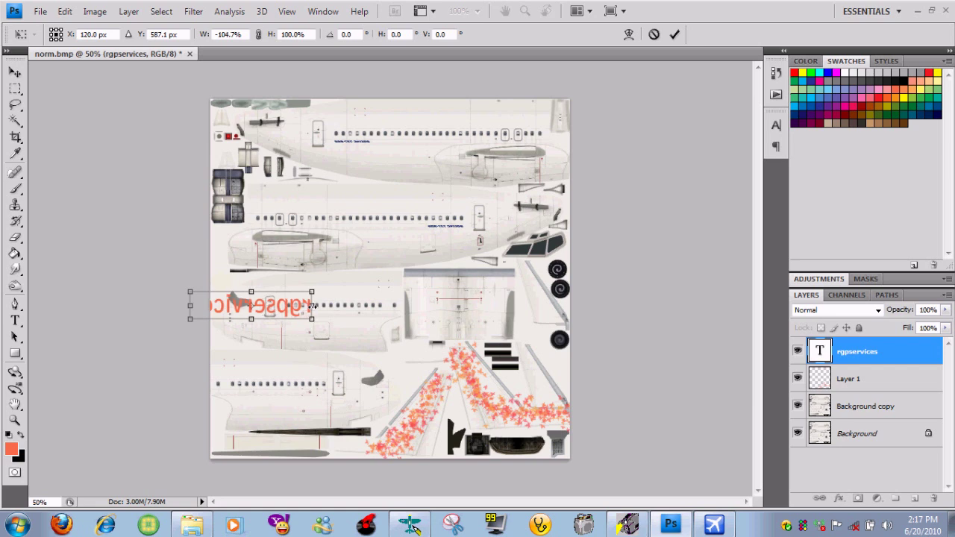
{"action": "left_click", "coordinate": [16, 70]}
{"action": "left_click", "coordinate": [395, 194]}
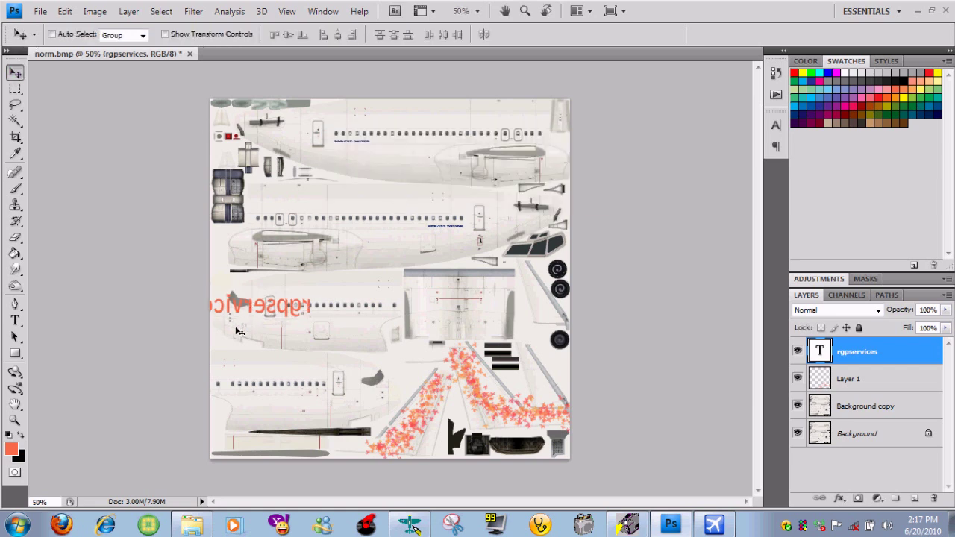
{"action": "left_click_drag", "start_coordinate": [289, 308], "coordinate": [364, 311]}
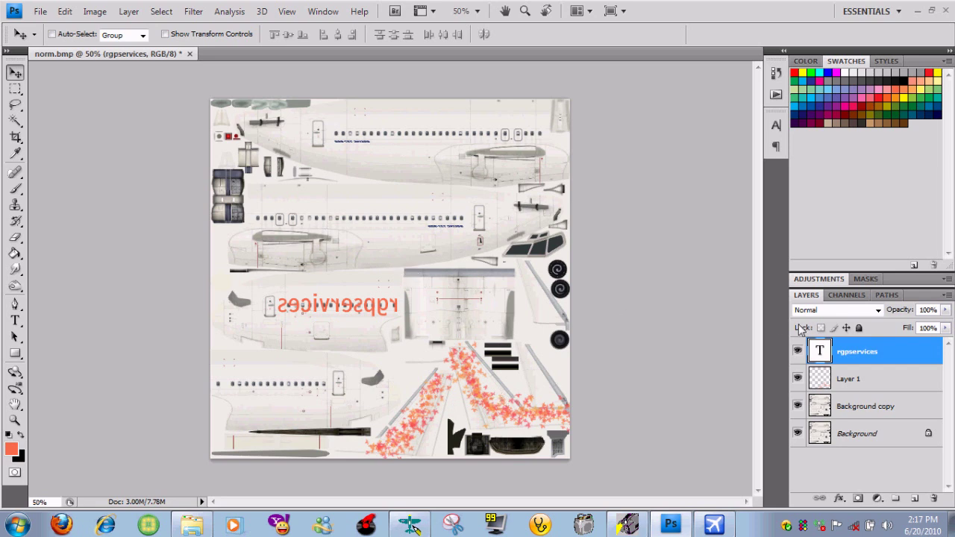
{"action": "left_click", "coordinate": [952, 295]}
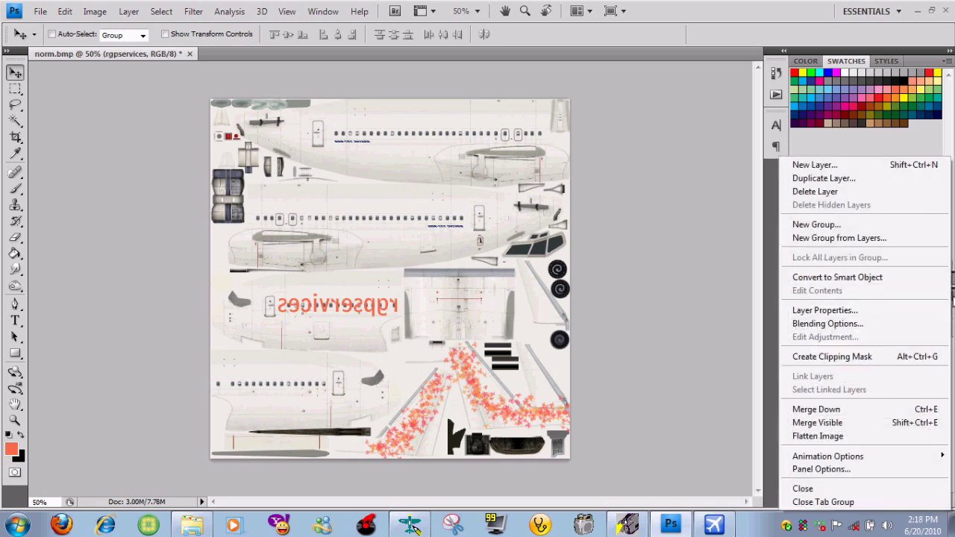
Step: Flatten all layers into one Background and rotate the texture 180° back
{"action": "key", "text": "Escape"}
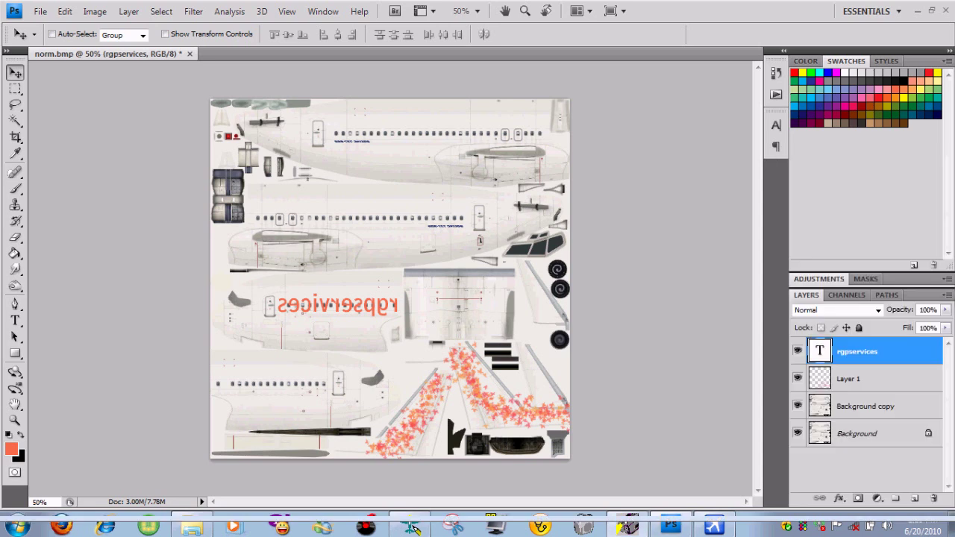
{"action": "left_click", "coordinate": [952, 297]}
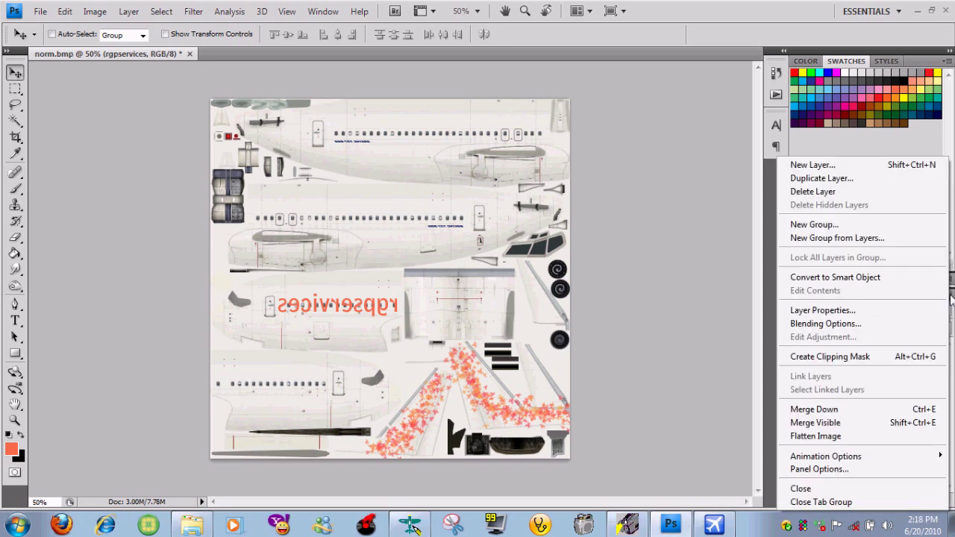
{"action": "left_click", "coordinate": [858, 436]}
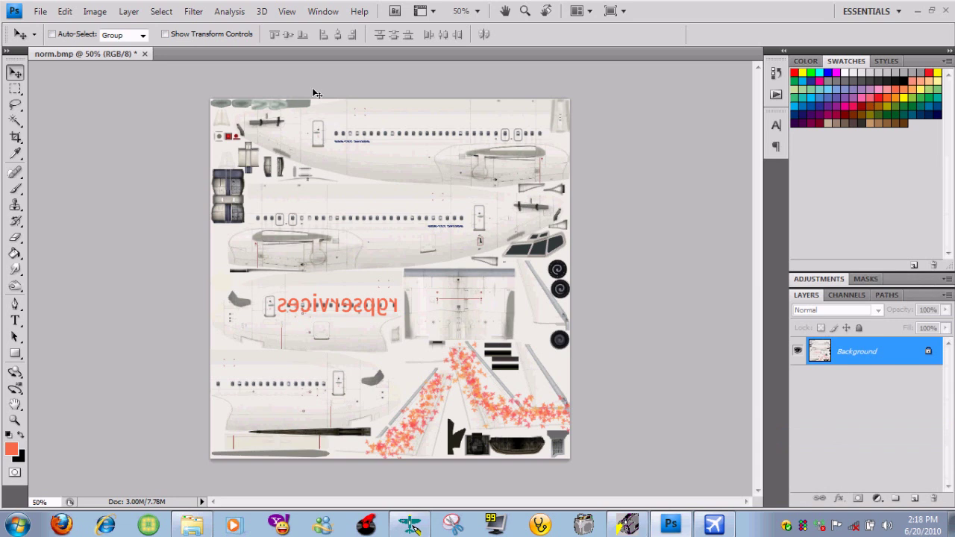
{"action": "left_click", "coordinate": [106, 18]}
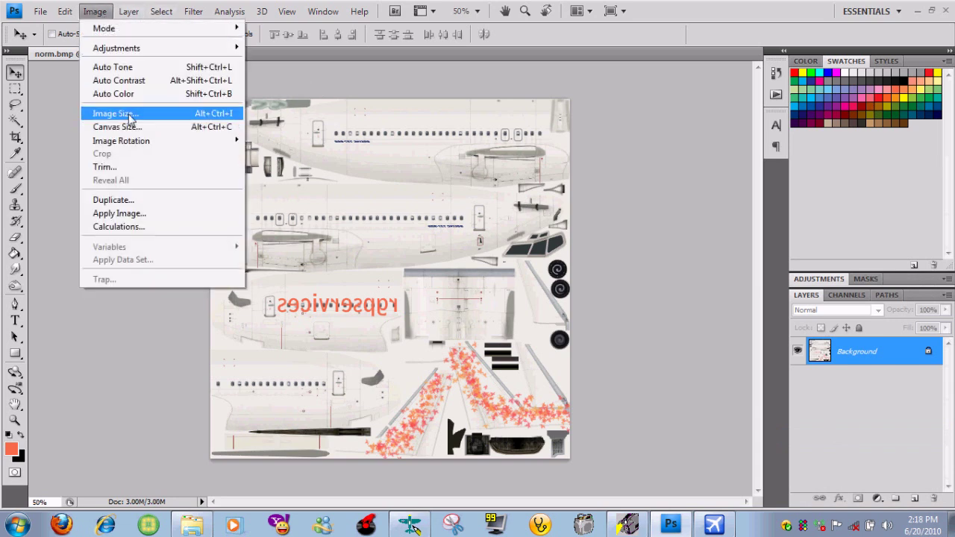
{"action": "mouse_move", "coordinate": [133, 145]}
{"action": "left_click", "coordinate": [273, 141]}
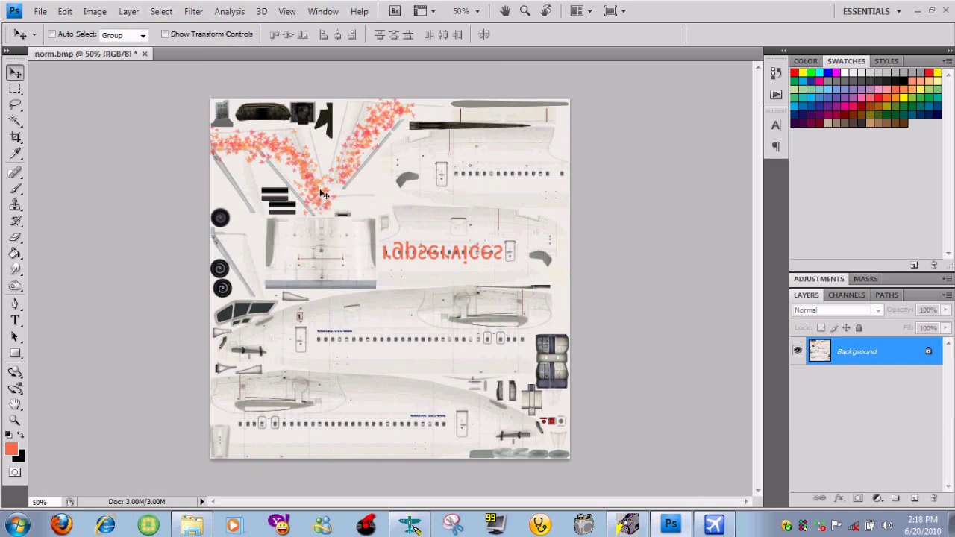
Step: Save over norm.bmp on the desktop as a 32-bit BMP, then close Photoshop
{"action": "left_click", "coordinate": [42, 15]}
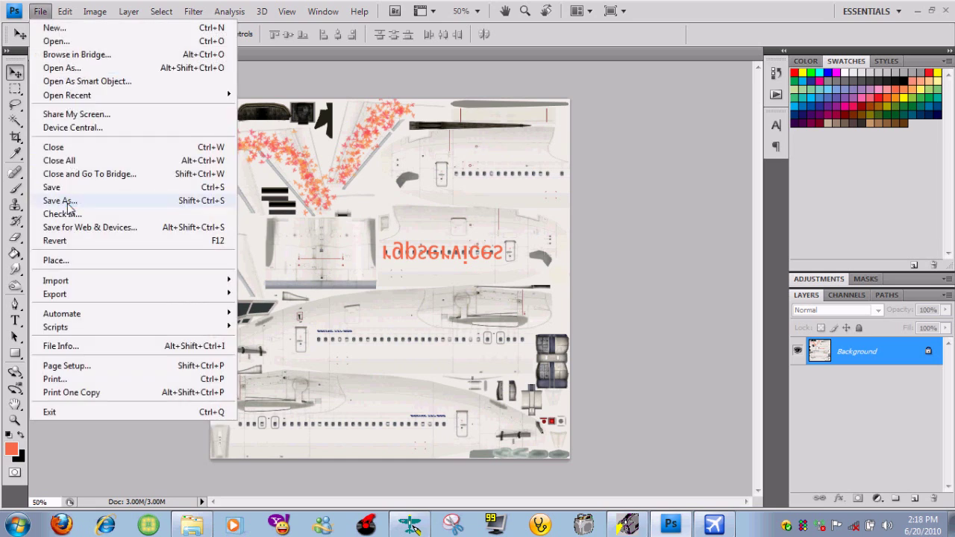
{"action": "left_click", "coordinate": [68, 203]}
{"action": "left_click", "coordinate": [318, 128]}
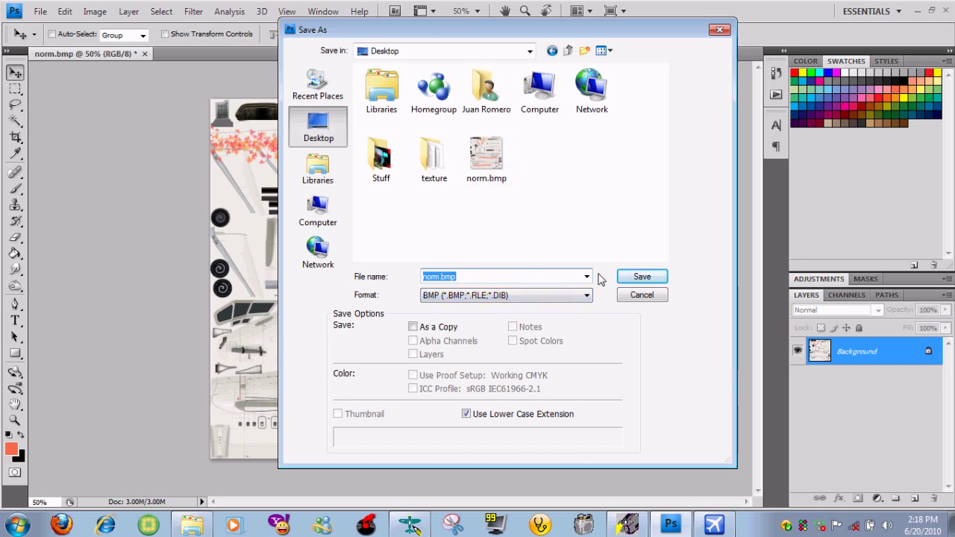
{"action": "left_click", "coordinate": [625, 278]}
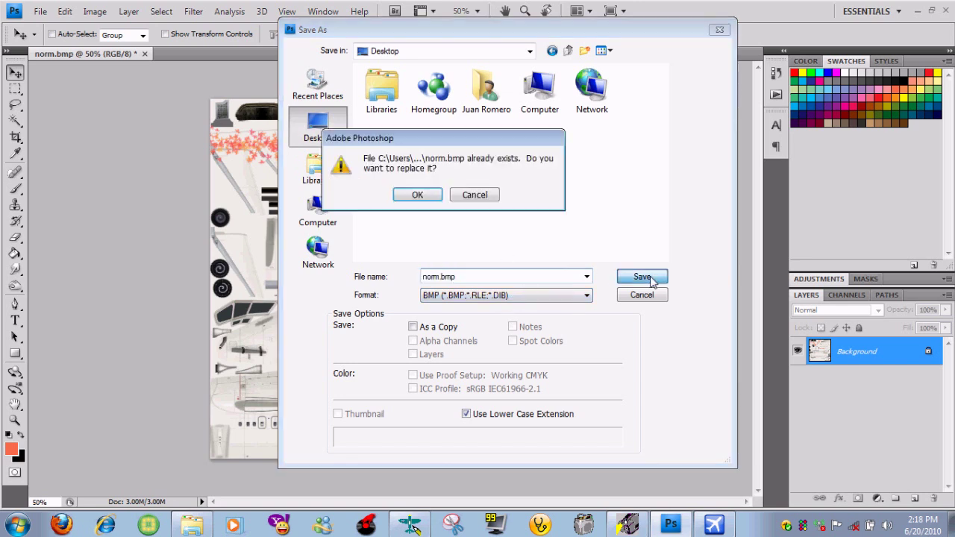
{"action": "left_click", "coordinate": [412, 196]}
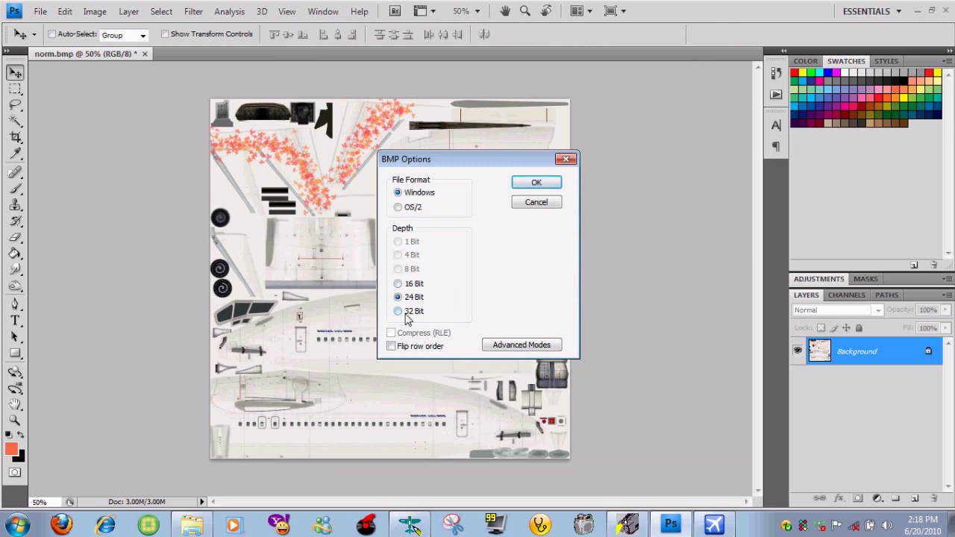
{"action": "left_click", "coordinate": [407, 313]}
{"action": "left_click", "coordinate": [545, 185]}
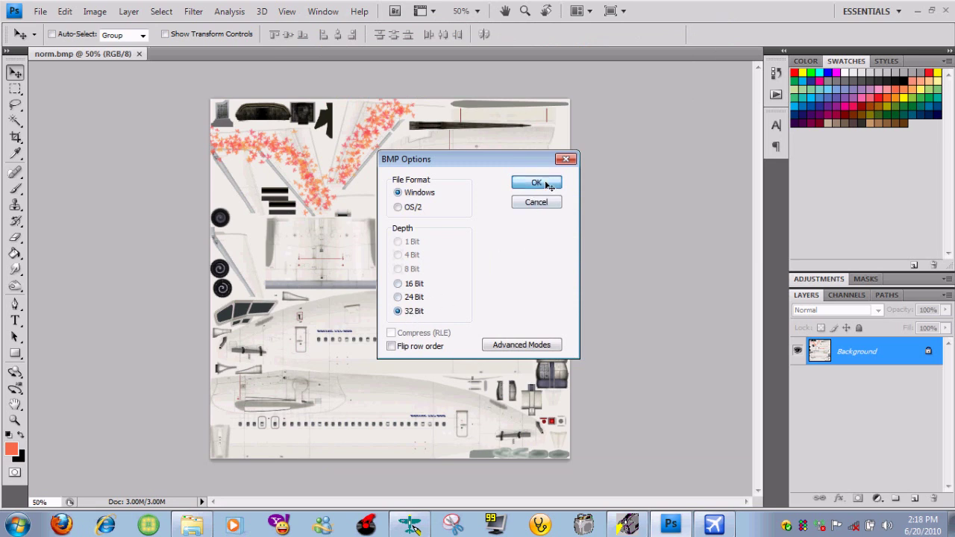
{"action": "left_click", "coordinate": [946, 10]}
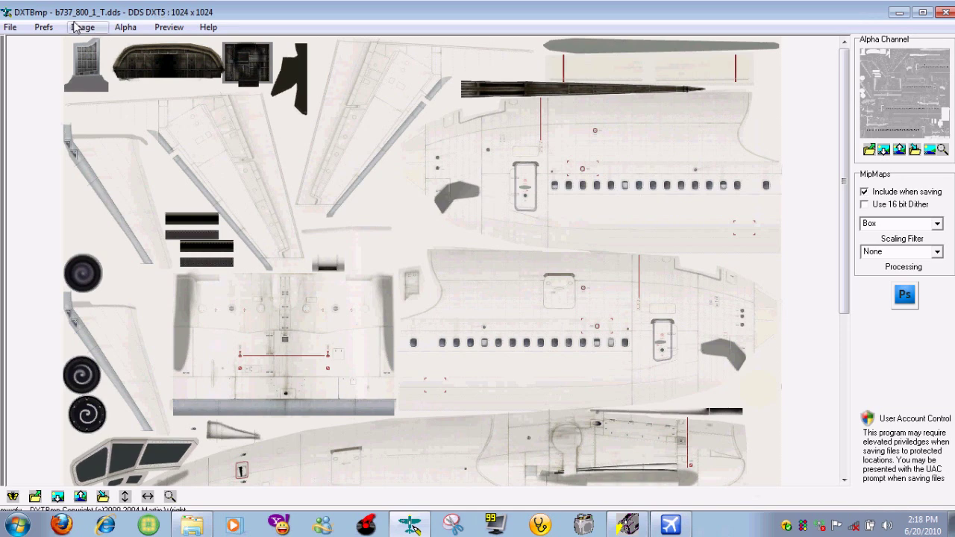
Step: Open the edited norm.bmp from the Desktop in DXTBmp
{"action": "left_click", "coordinate": [10, 27]}
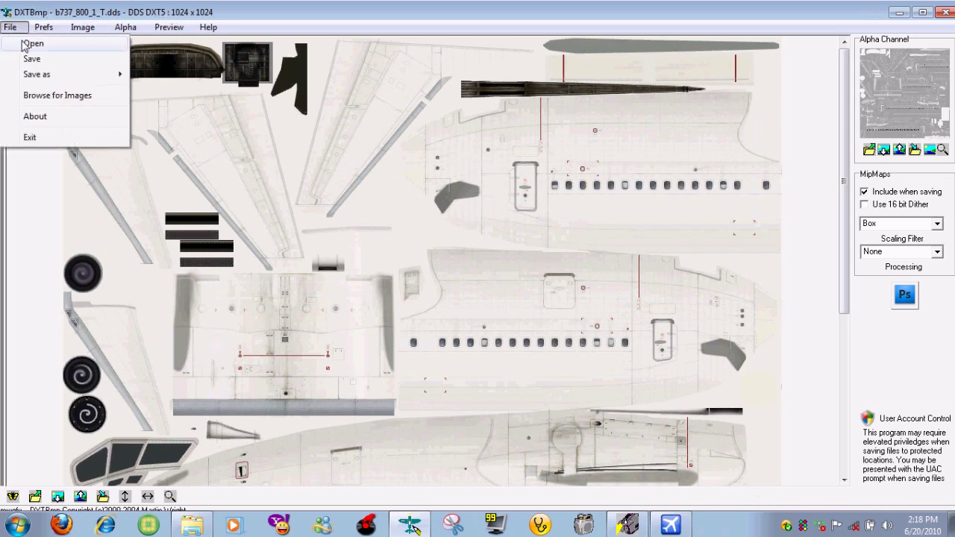
{"action": "left_click", "coordinate": [38, 45]}
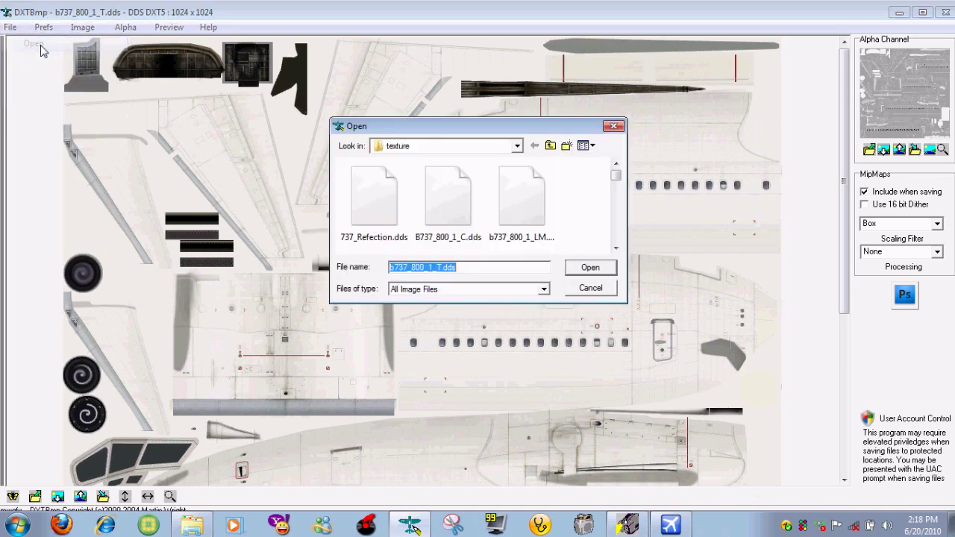
{"action": "left_click", "coordinate": [550, 146]}
{"action": "left_click", "coordinate": [492, 233]}
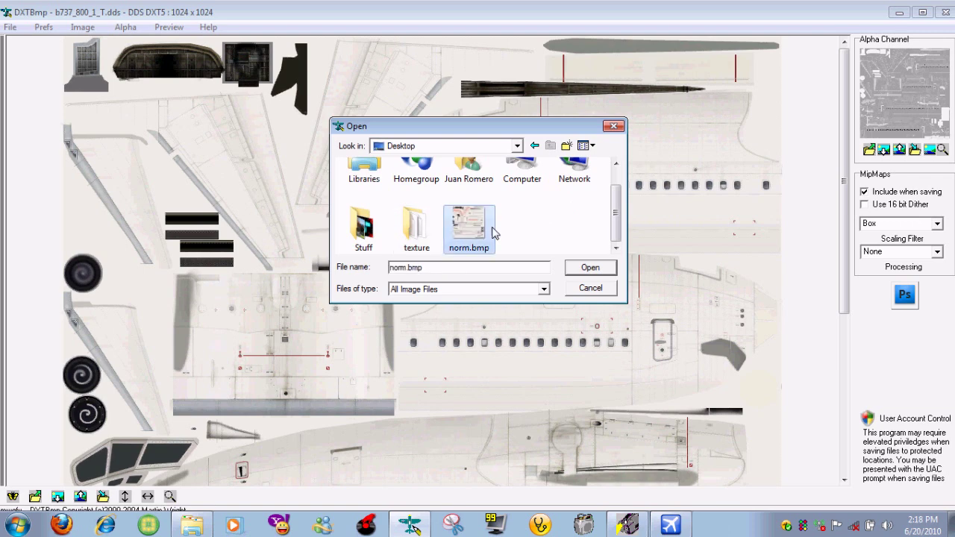
{"action": "left_click", "coordinate": [593, 269]}
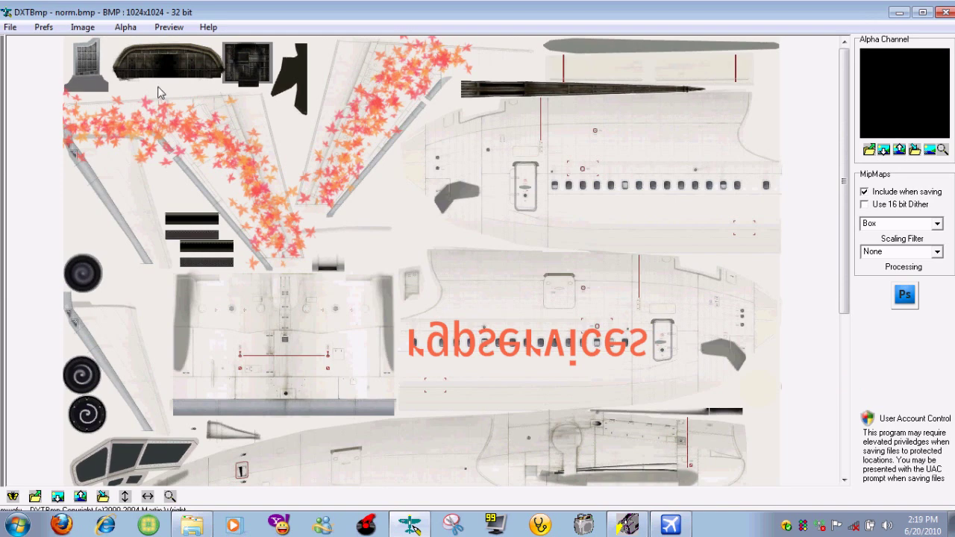
Step: Export it as DDS DXT5 over b737_800_1_T.dds in the texture folder, then close DXTBmp
{"action": "left_click", "coordinate": [11, 27]}
{"action": "mouse_move", "coordinate": [27, 80]}
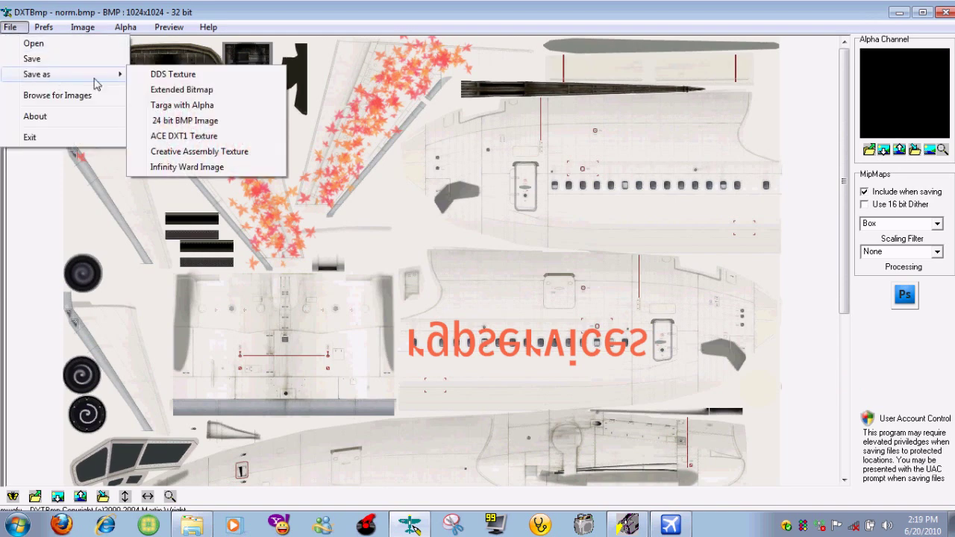
{"action": "left_click", "coordinate": [156, 74]}
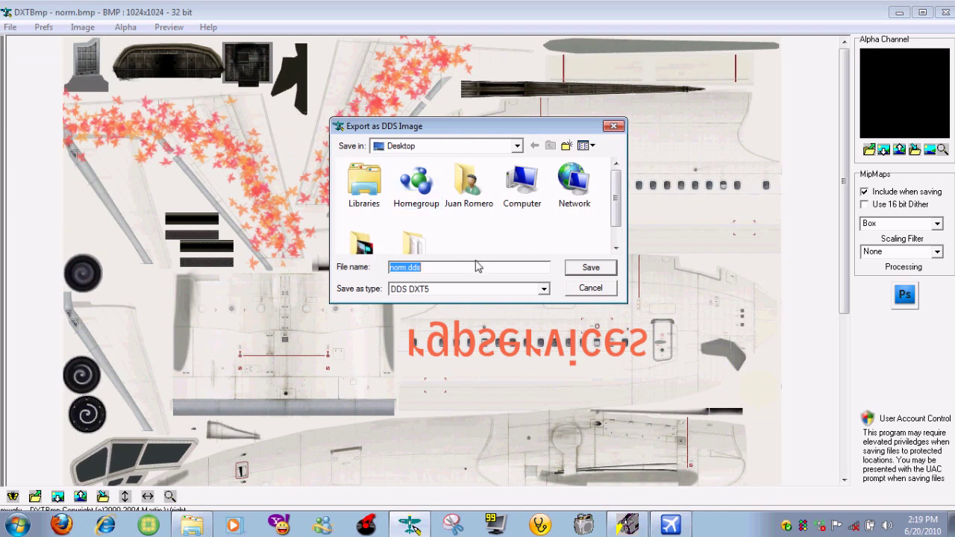
{"action": "scroll", "coordinate": [444, 217], "scroll_direction": "down", "scroll_amount": 1}
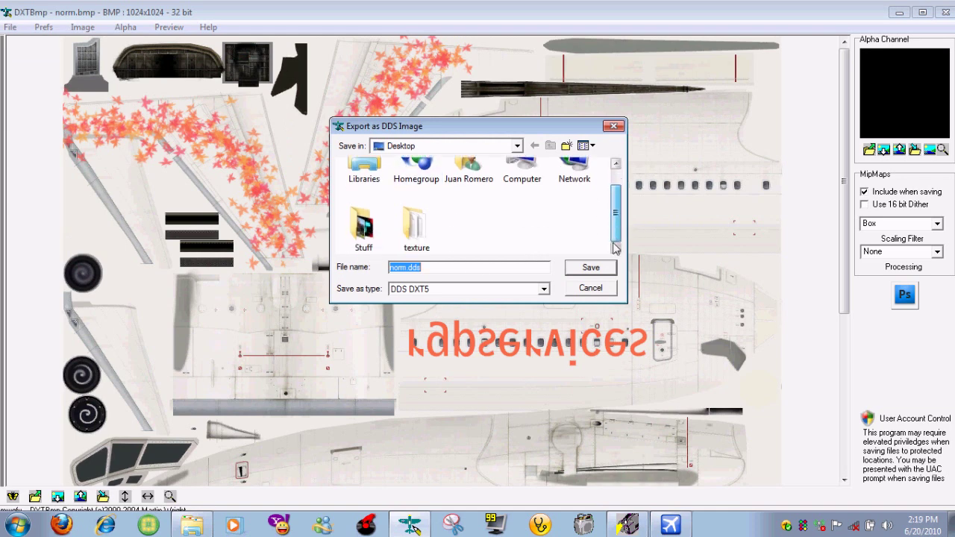
{"action": "double_click", "coordinate": [419, 224]}
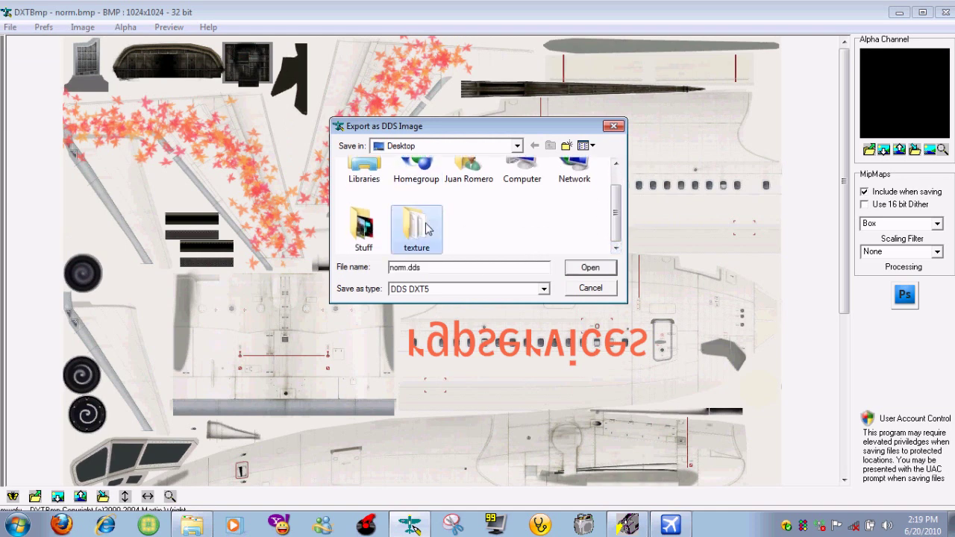
{"action": "left_click", "coordinate": [615, 248]}
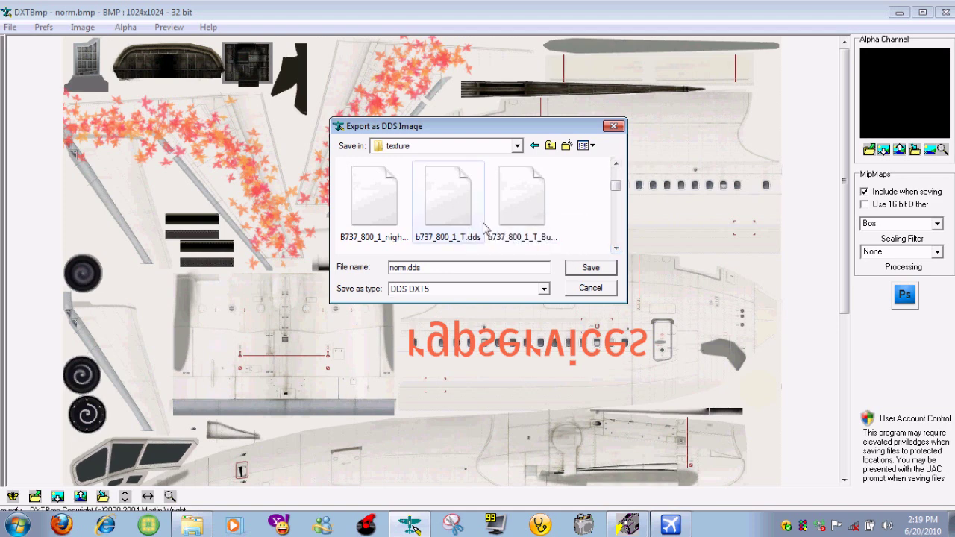
{"action": "left_click", "coordinate": [450, 193]}
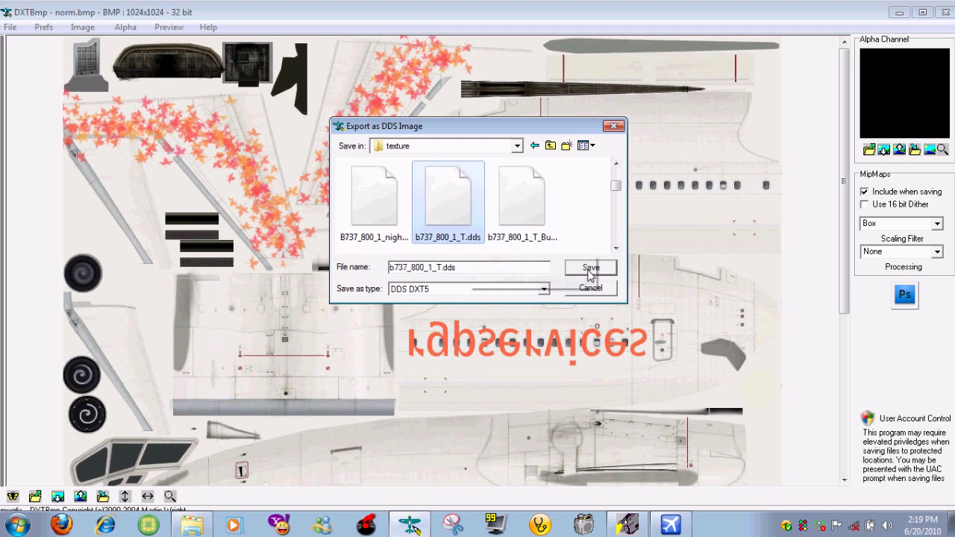
{"action": "left_click", "coordinate": [521, 290]}
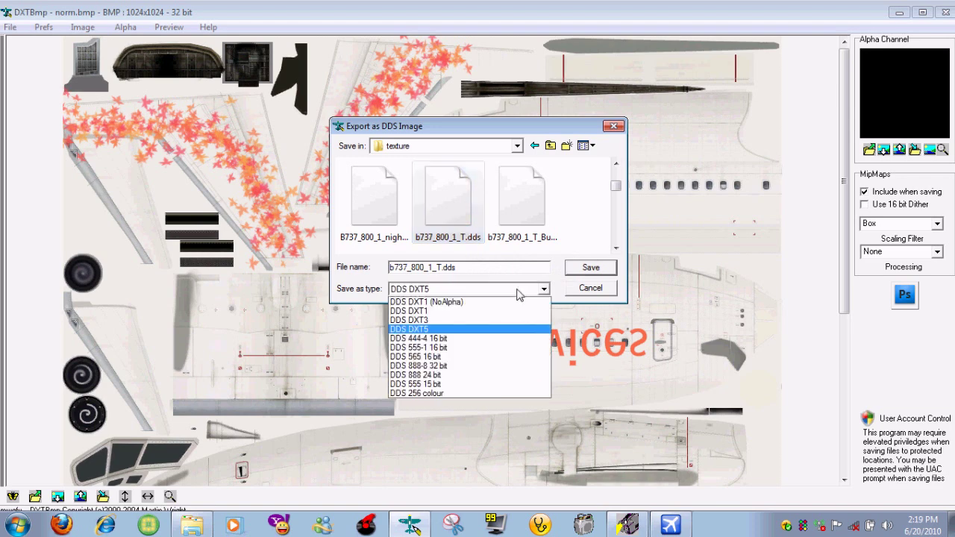
{"action": "left_click", "coordinate": [457, 329]}
{"action": "left_click", "coordinate": [590, 268]}
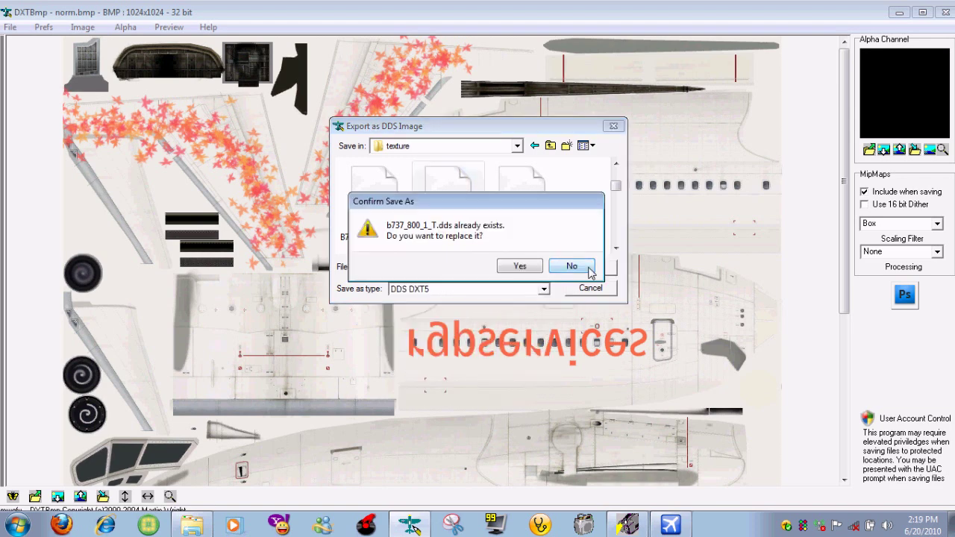
{"action": "left_click", "coordinate": [522, 268]}
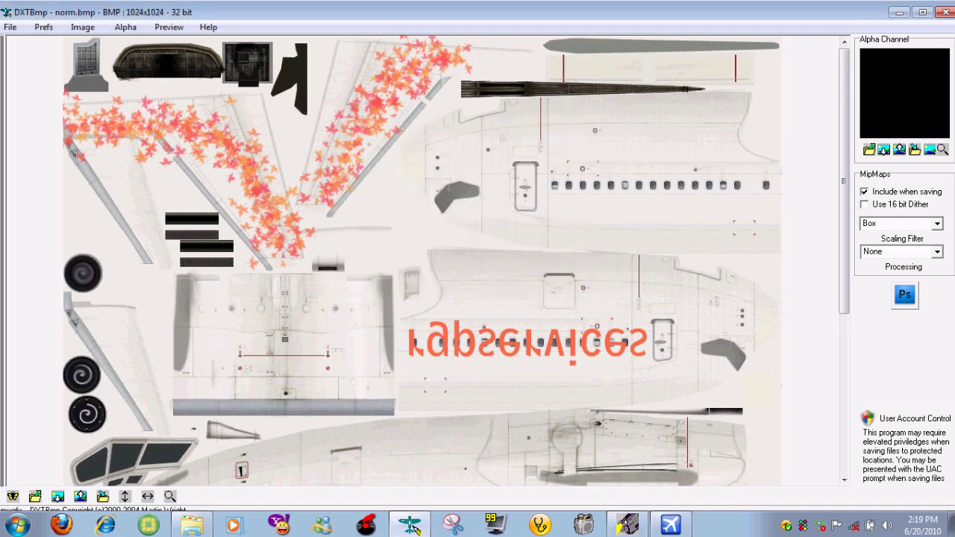
{"action": "left_click", "coordinate": [946, 12]}
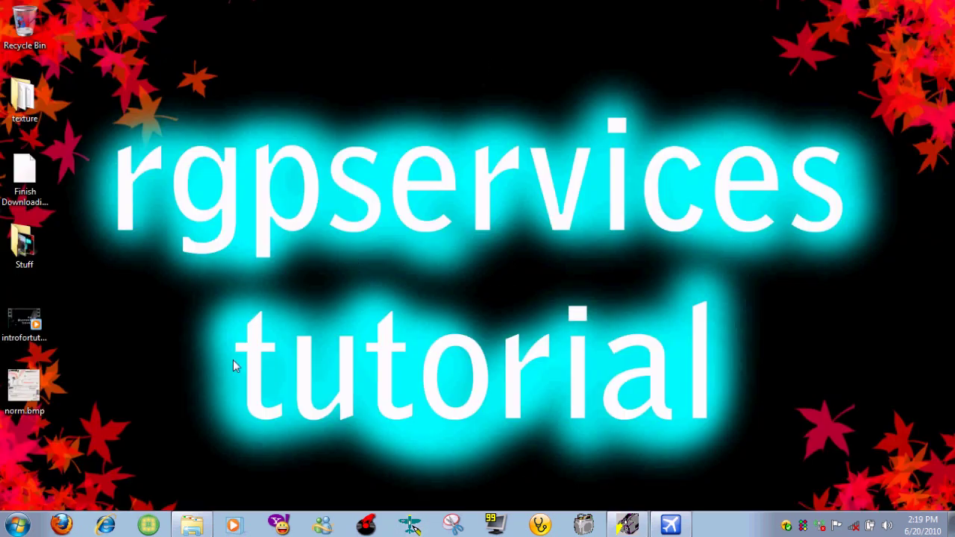
Step: Rename the desktop texture folder to texture.8, then open the B737_800 aircraft.cfg file
{"action": "left_click", "coordinate": [192, 526]}
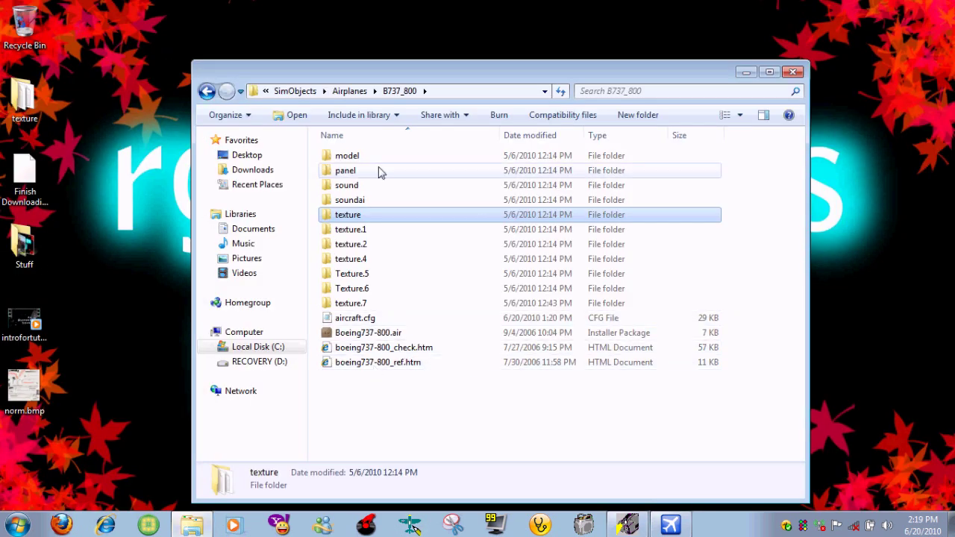
{"action": "left_click", "coordinate": [379, 398]}
{"action": "left_click_drag", "start_coordinate": [507, 69], "coordinate": [552, 41]}
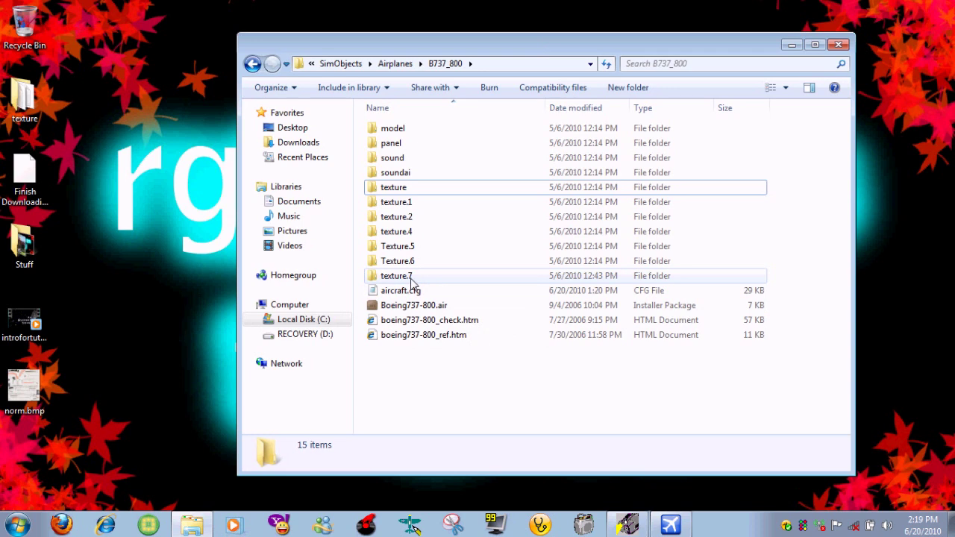
{"action": "mouse_move", "coordinate": [411, 281]}
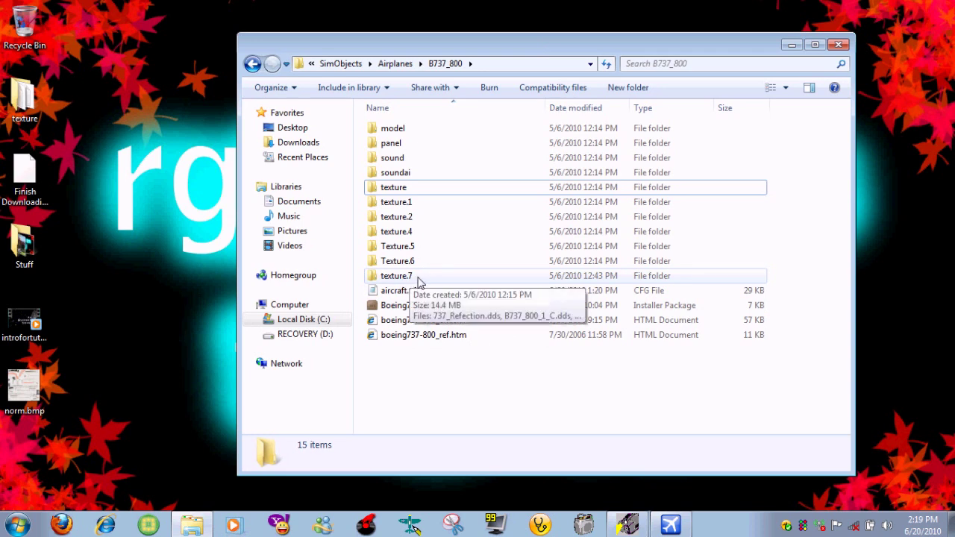
{"action": "right_click", "coordinate": [18, 96]}
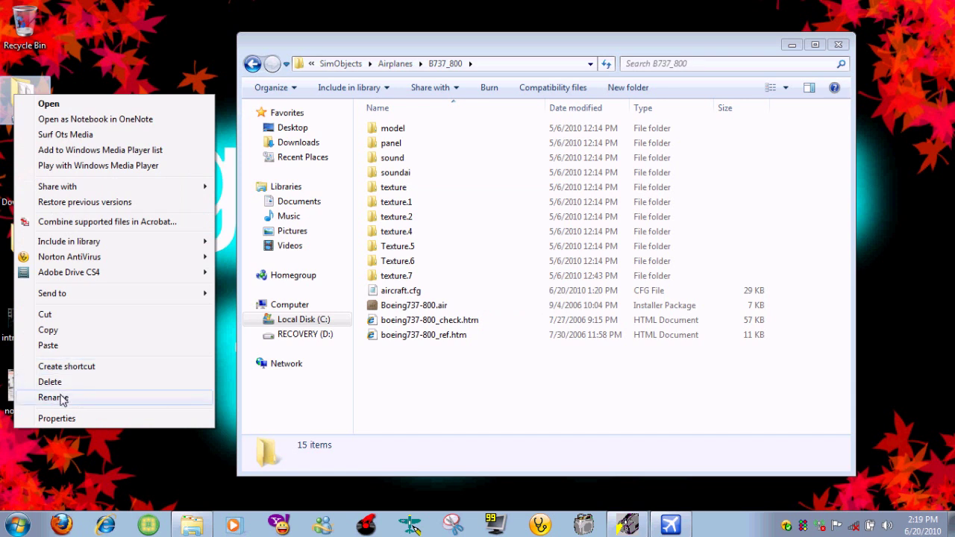
{"action": "left_click", "coordinate": [65, 397]}
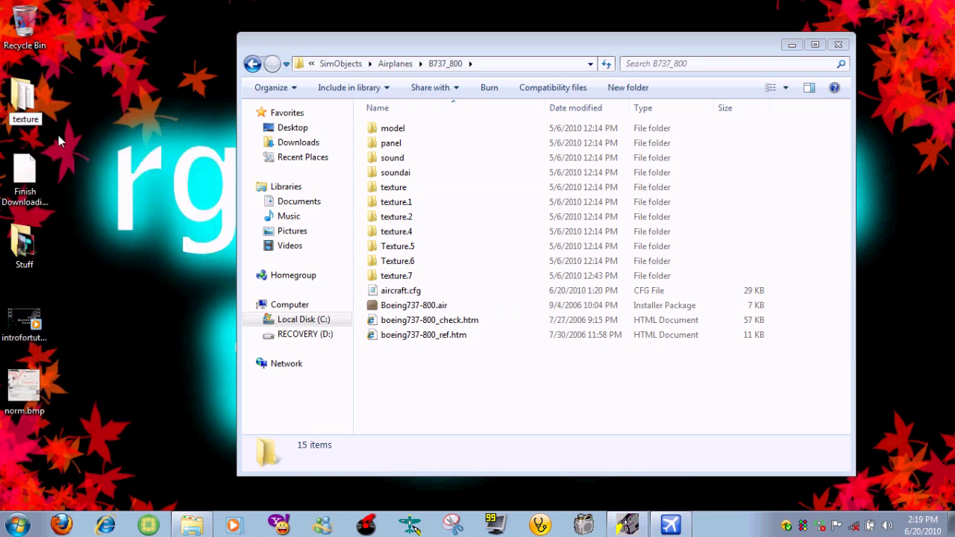
{"action": "type", "text": ".8"}
{"action": "key", "text": "Return"}
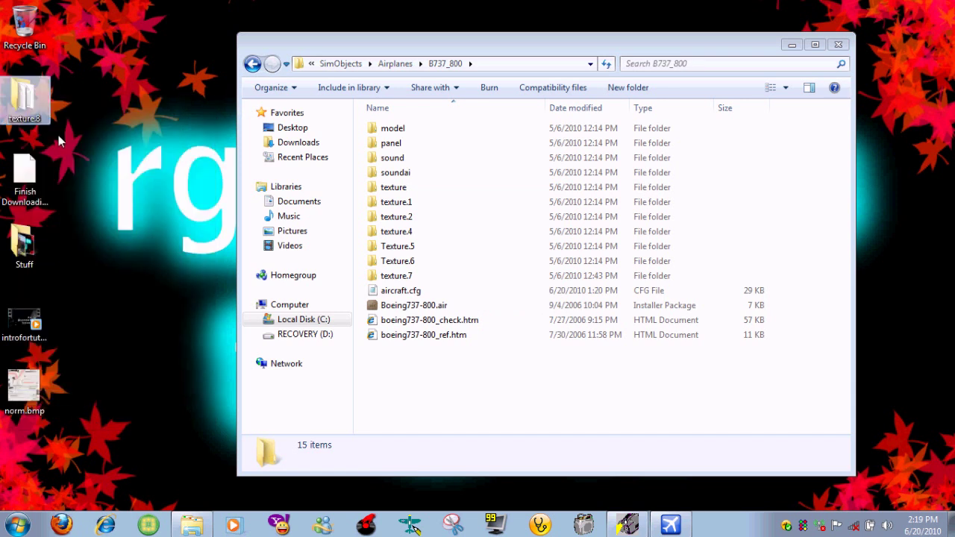
{"action": "left_click", "coordinate": [112, 179]}
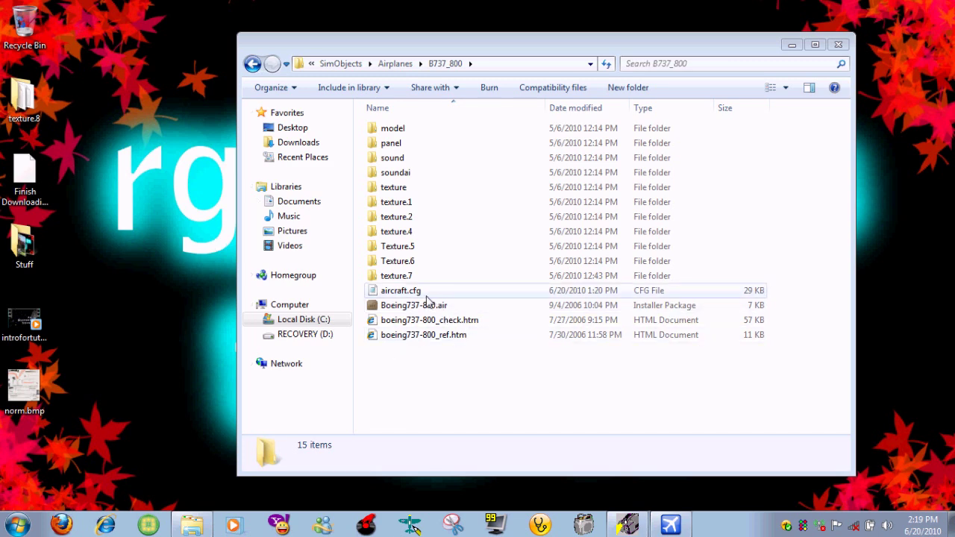
{"action": "double_click", "coordinate": [408, 296]}
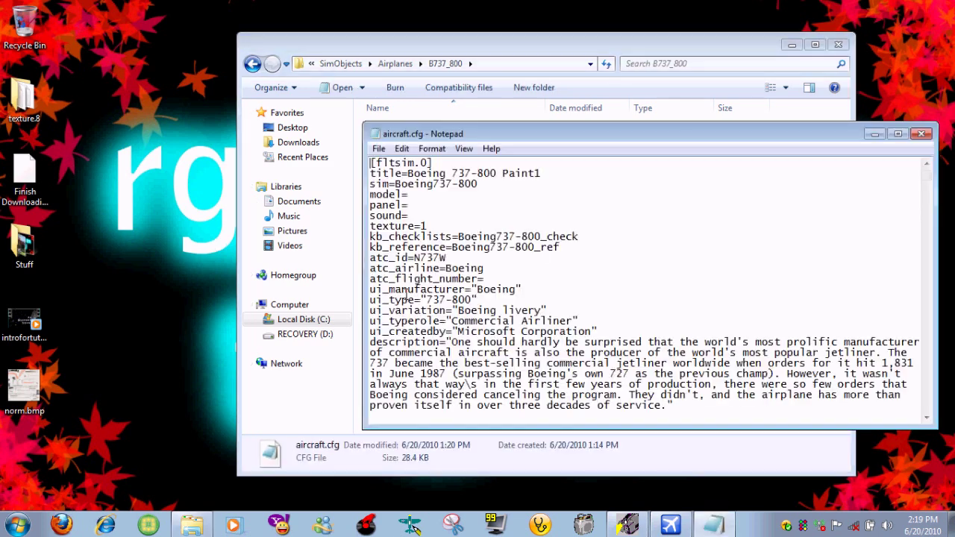
Step: Reopen aircraft.cfg with Notepad
{"action": "left_click", "coordinate": [922, 133]}
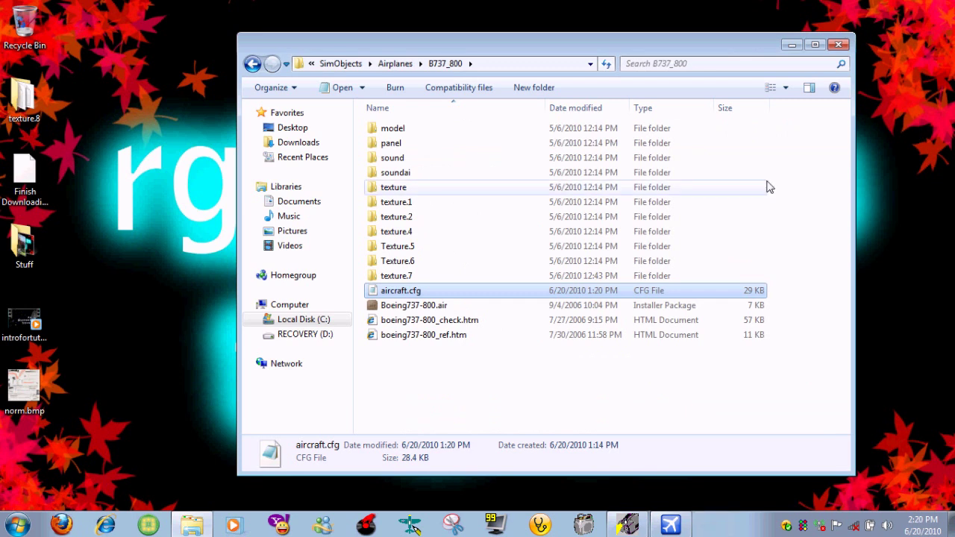
{"action": "right_click", "coordinate": [403, 294]}
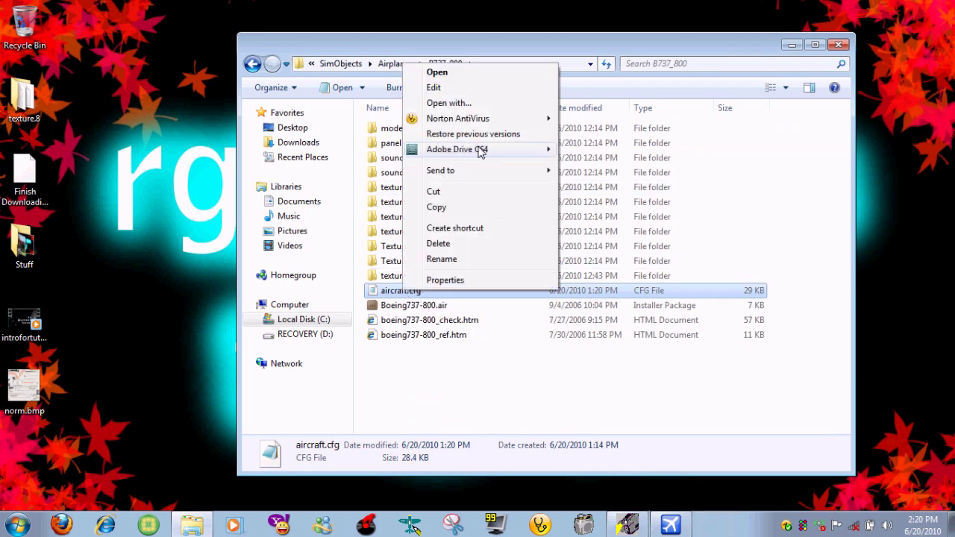
{"action": "left_click", "coordinate": [454, 100]}
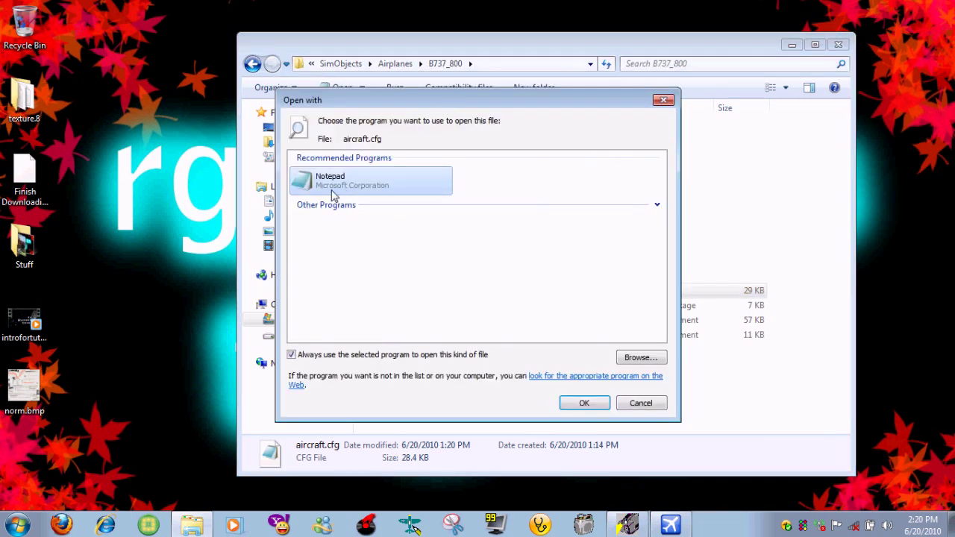
{"action": "left_click", "coordinate": [585, 404]}
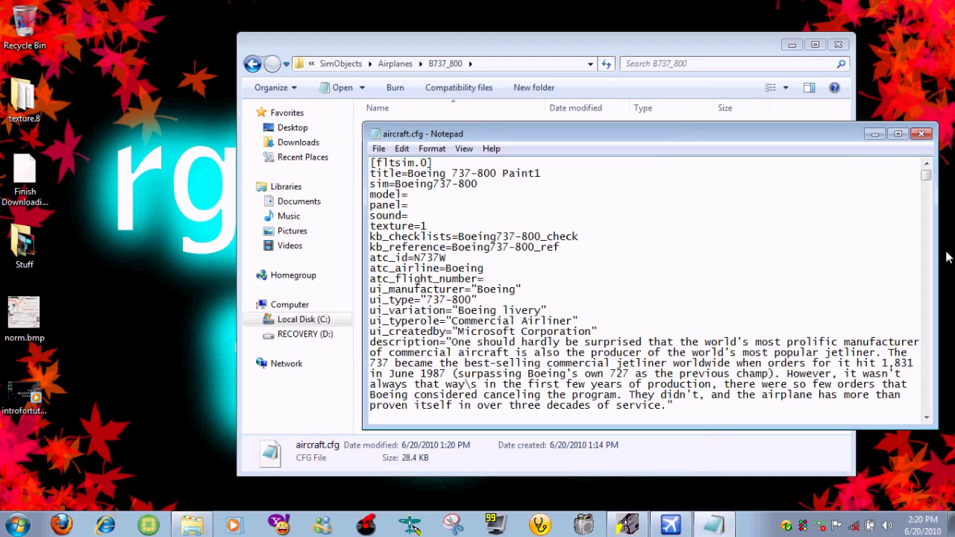
Step: Select and copy the whole [fltsim.0] entry in aircraft.cfg
{"action": "left_click_drag", "start_coordinate": [926, 176], "coordinate": [927, 223]}
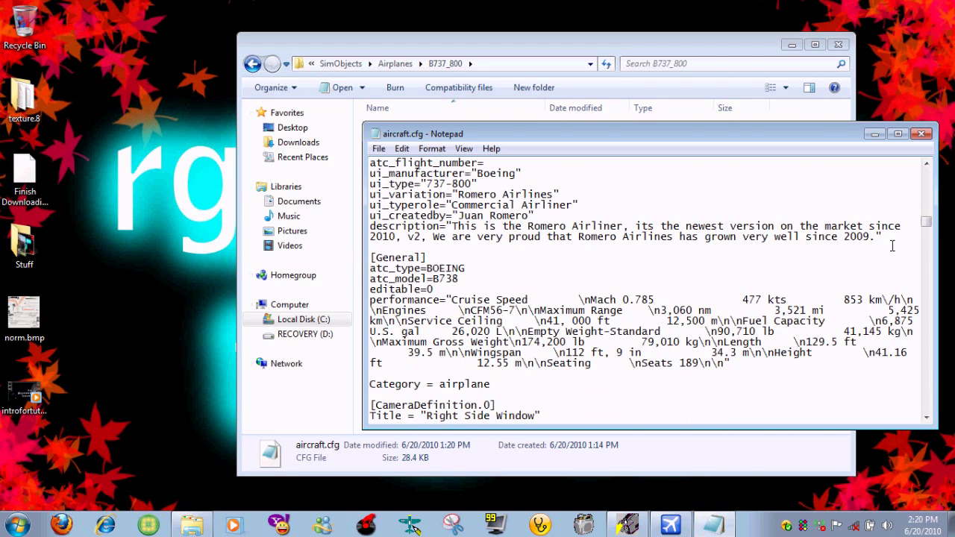
{"action": "left_click_drag", "start_coordinate": [927, 227], "coordinate": [926, 222]}
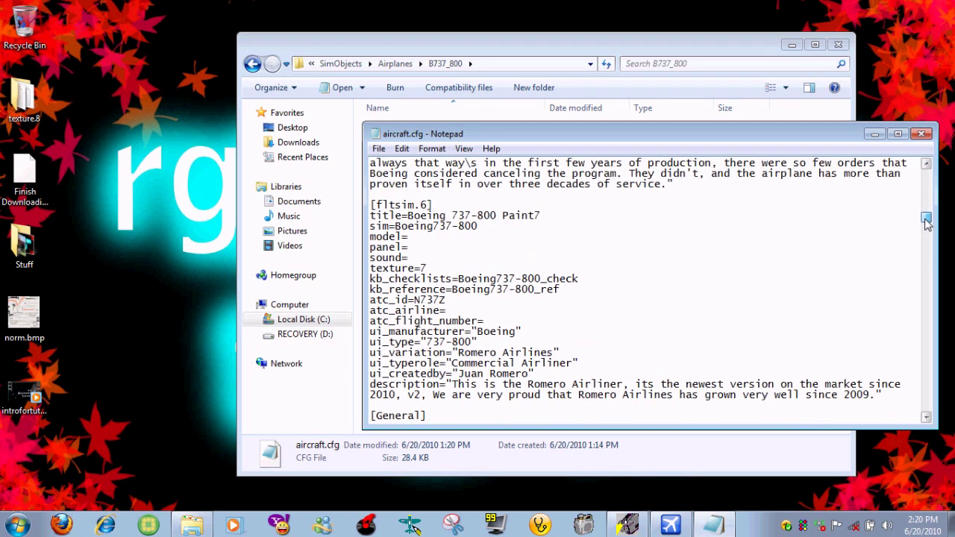
{"action": "left_click", "coordinate": [898, 396]}
{"action": "left_click_drag", "start_coordinate": [926, 217], "coordinate": [927, 175]}
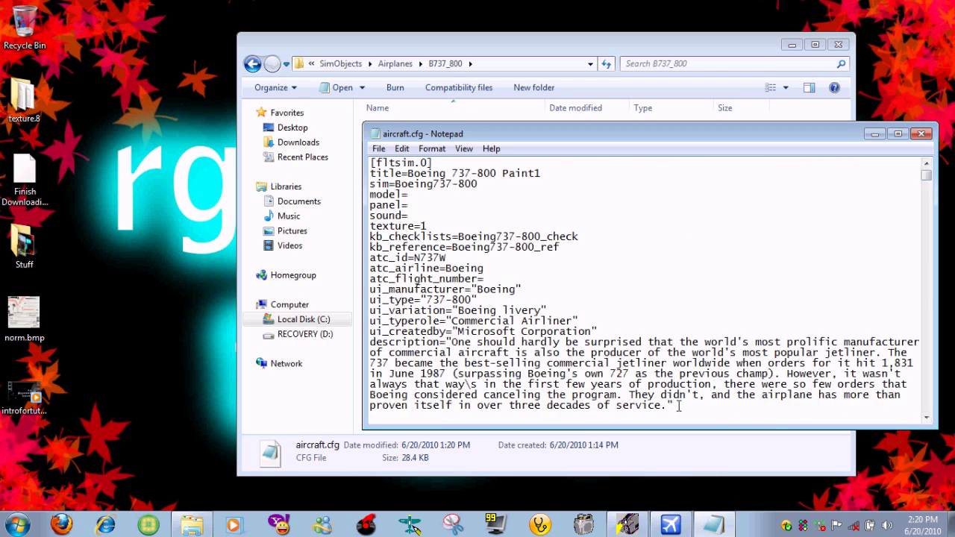
{"action": "left_click_drag", "start_coordinate": [676, 405], "coordinate": [383, 96]}
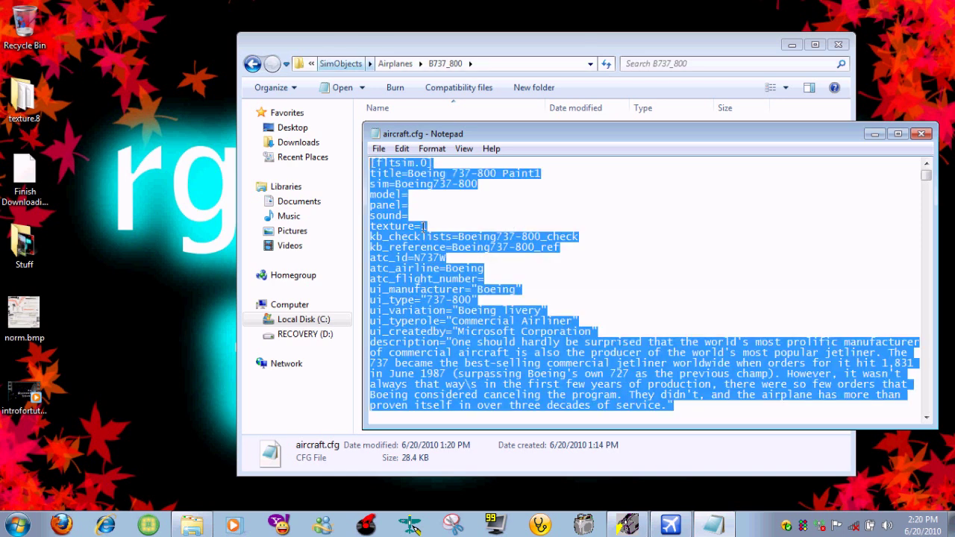
{"action": "right_click", "coordinate": [469, 306]}
{"action": "left_click", "coordinate": [492, 352]}
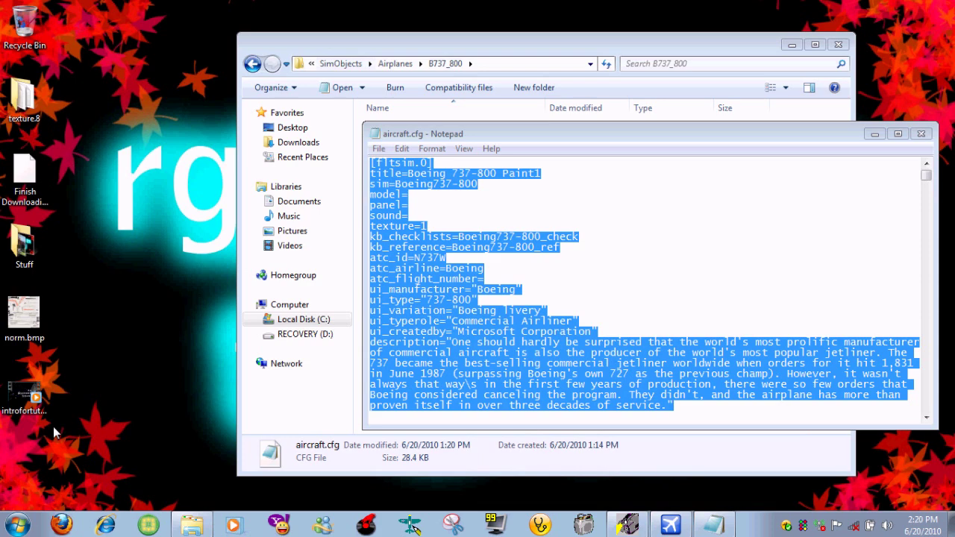
Step: Paste the [fltsim.0] entry into a new blank Notepad document beside aircraft.cfg
{"action": "key", "text": "super"}
{"action": "left_click", "coordinate": [122, 254]}
{"action": "right_click", "coordinate": [438, 229]}
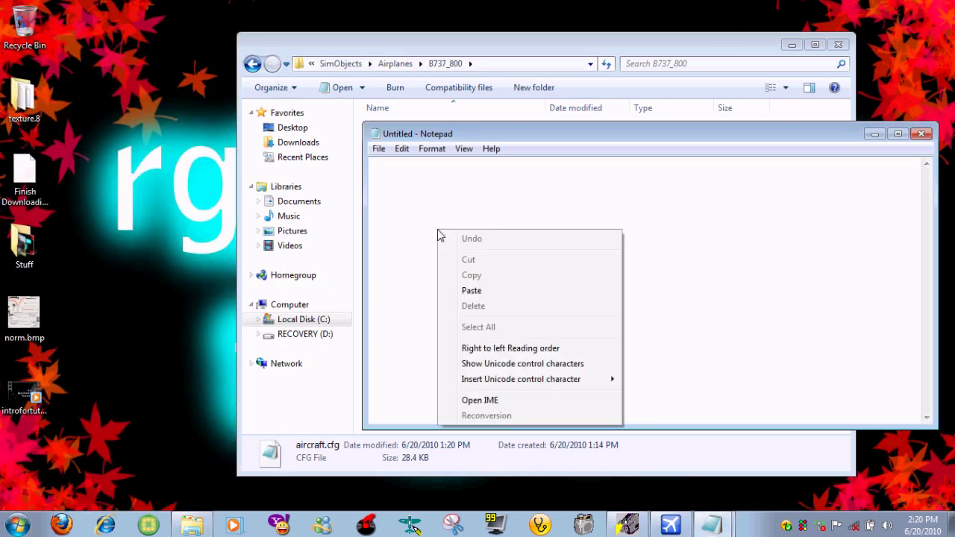
{"action": "left_click", "coordinate": [489, 293]}
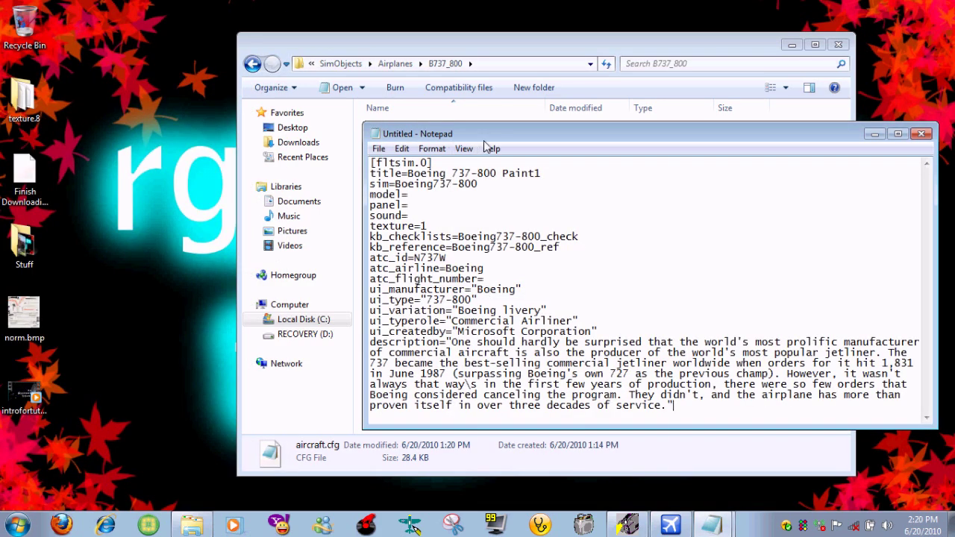
{"action": "left_click_drag", "start_coordinate": [486, 143], "coordinate": [229, 218]}
{"action": "left_click", "coordinate": [538, 146]}
{"action": "left_click", "coordinate": [587, 192]}
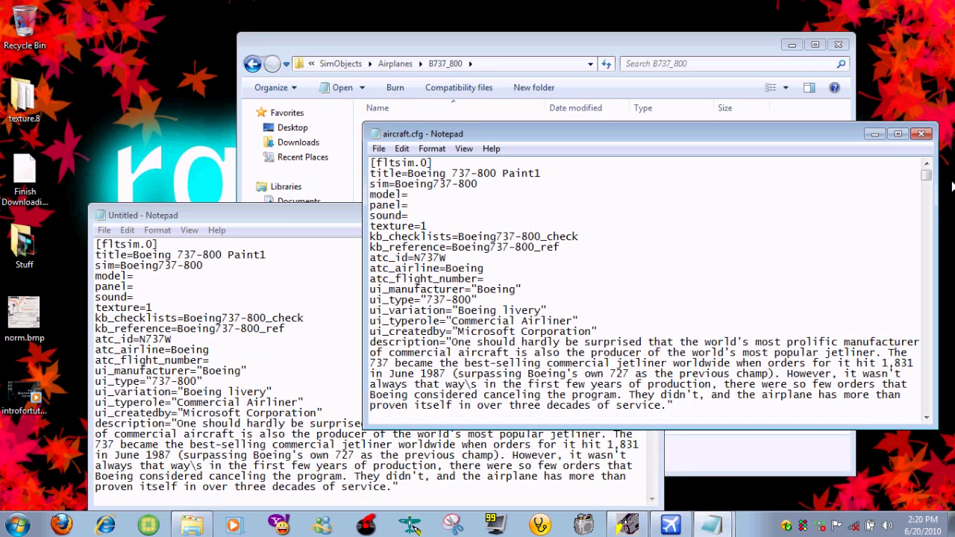
{"action": "left_click_drag", "start_coordinate": [927, 176], "coordinate": [928, 222]}
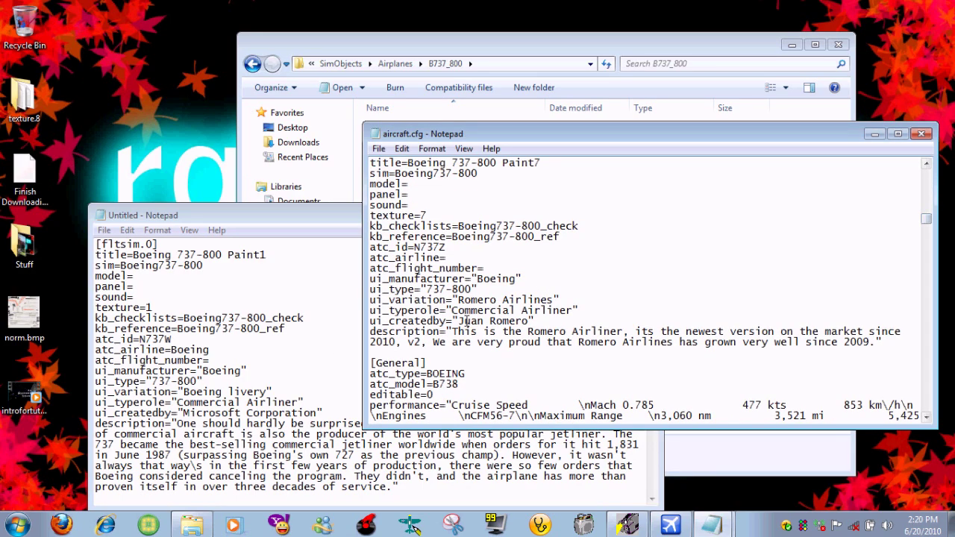
Step: Renumber the copied entry's header from [fltsim.0] to [fltsim.7]
{"action": "scroll", "coordinate": [557, 368], "scroll_direction": "up", "scroll_amount": 1}
{"action": "left_click", "coordinate": [558, 367]}
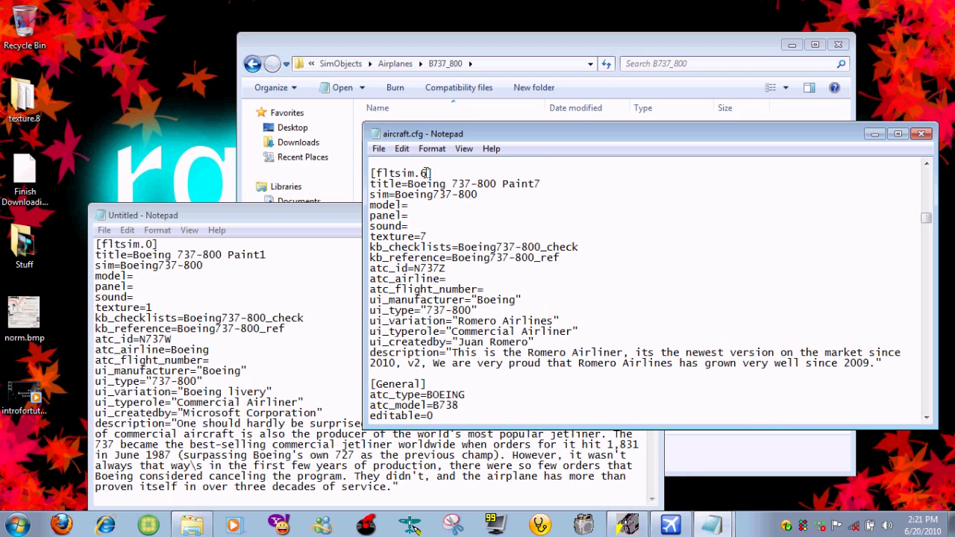
{"action": "left_click", "coordinate": [155, 244]}
{"action": "type", "text": "7"}
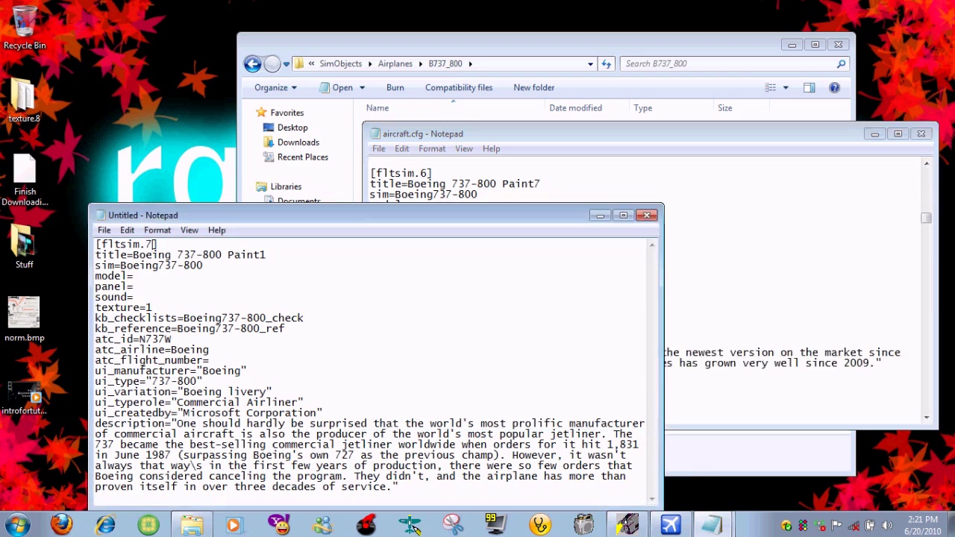
{"action": "left_click", "coordinate": [628, 525]}
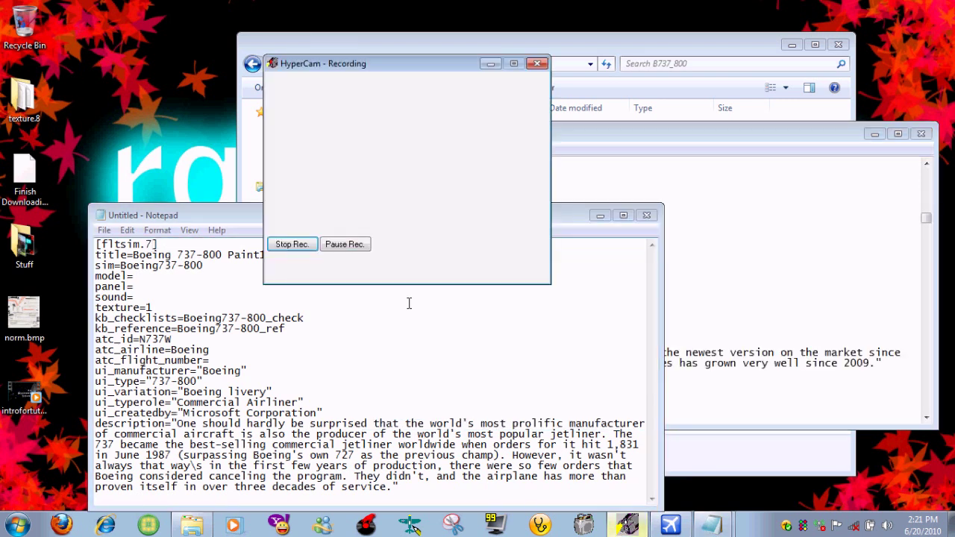
{"action": "left_click", "coordinate": [515, 65]}
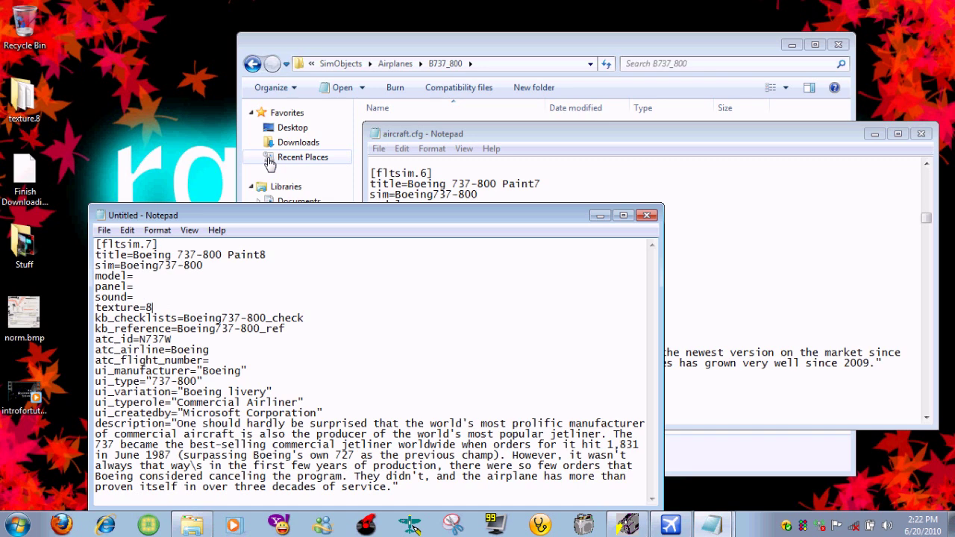
Step: Change ui_variation to 'tutorial aircraft' and ui_createdby to rgpservices
{"action": "left_click_drag", "start_coordinate": [402, 219], "coordinate": [427, 141]}
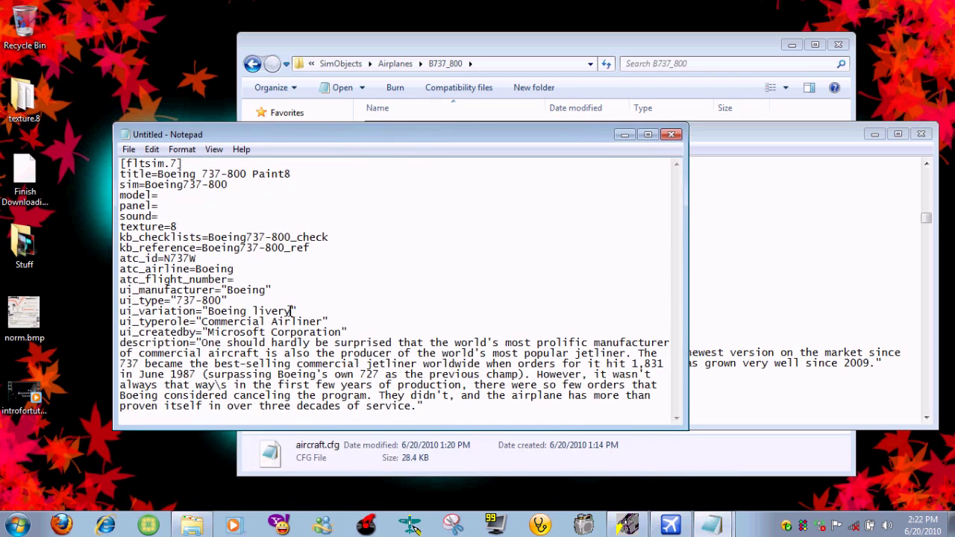
{"action": "left_click_drag", "start_coordinate": [292, 312], "coordinate": [215, 311]}
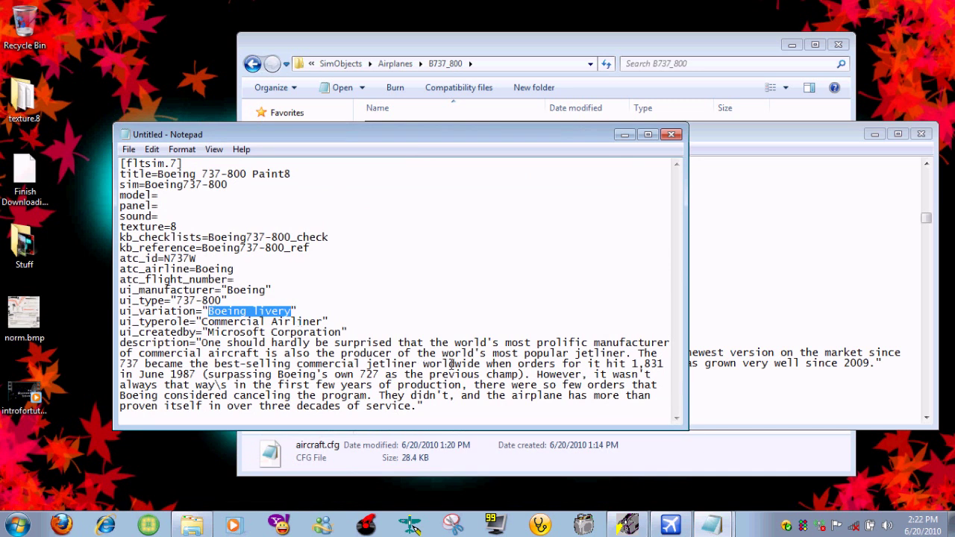
{"action": "type", "text": "tut"}
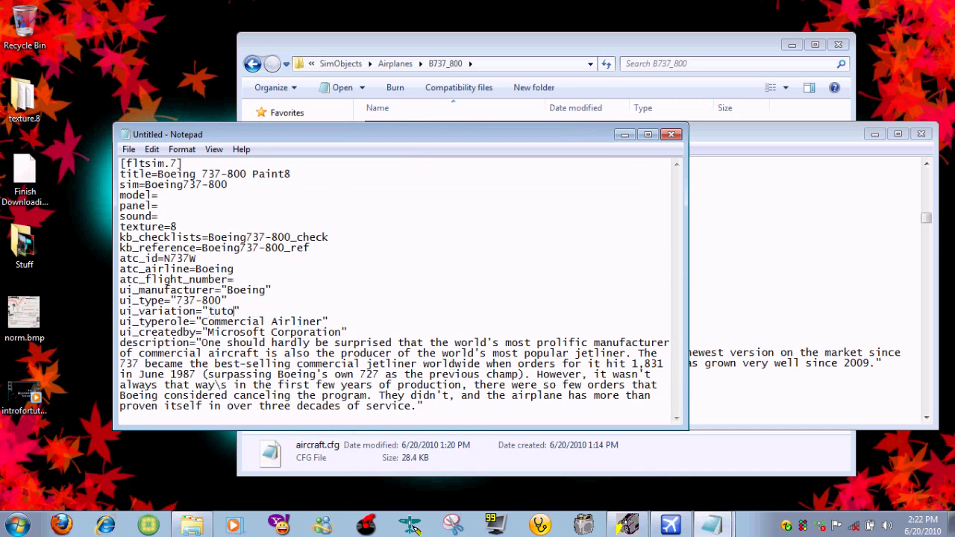
{"action": "type", "text": "orial aircraft"}
{"action": "left_click_drag", "start_coordinate": [208, 333], "coordinate": [350, 331]}
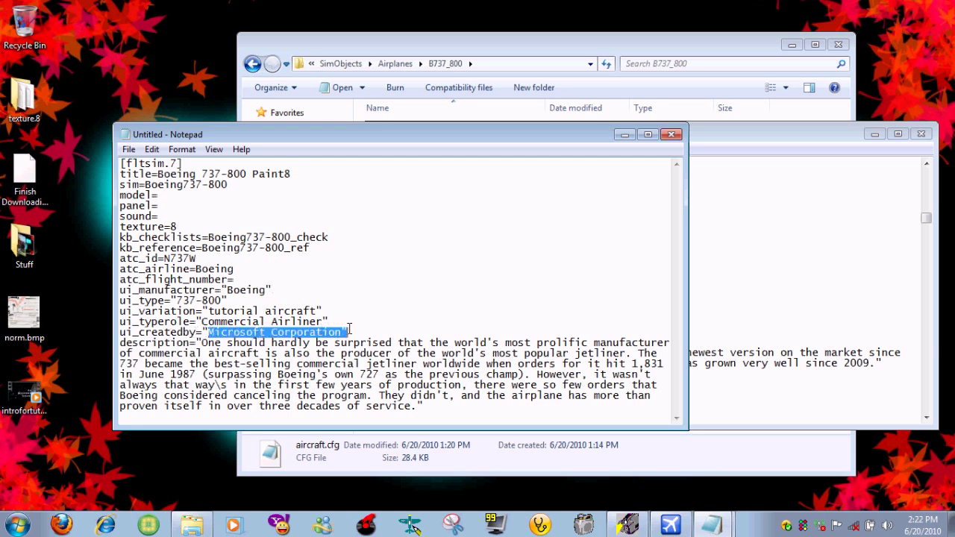
{"action": "type", "text": "reatedby=\"rgpservices"}
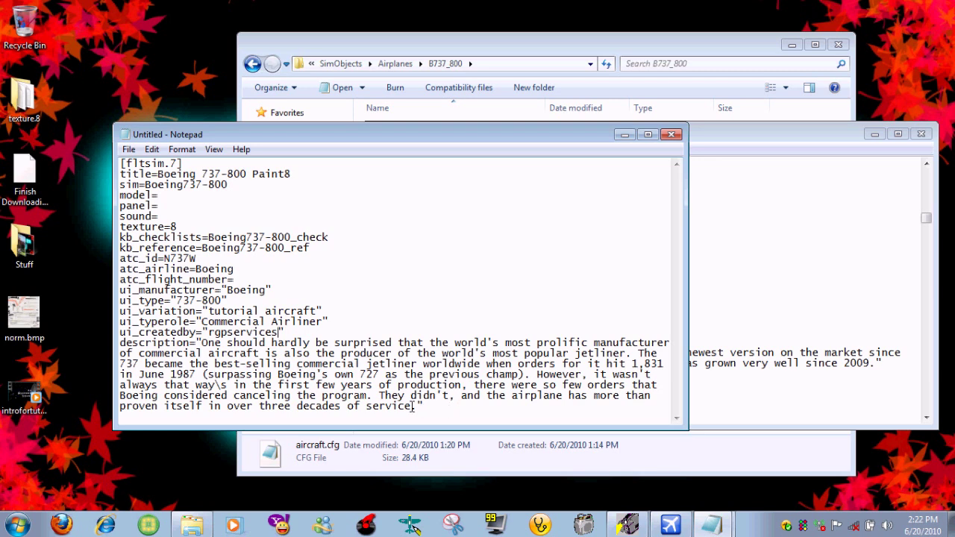
Step: Replace the description with 'the aircraft i made for the tutorial'
{"action": "left_click_drag", "start_coordinate": [413, 407], "coordinate": [195, 343]}
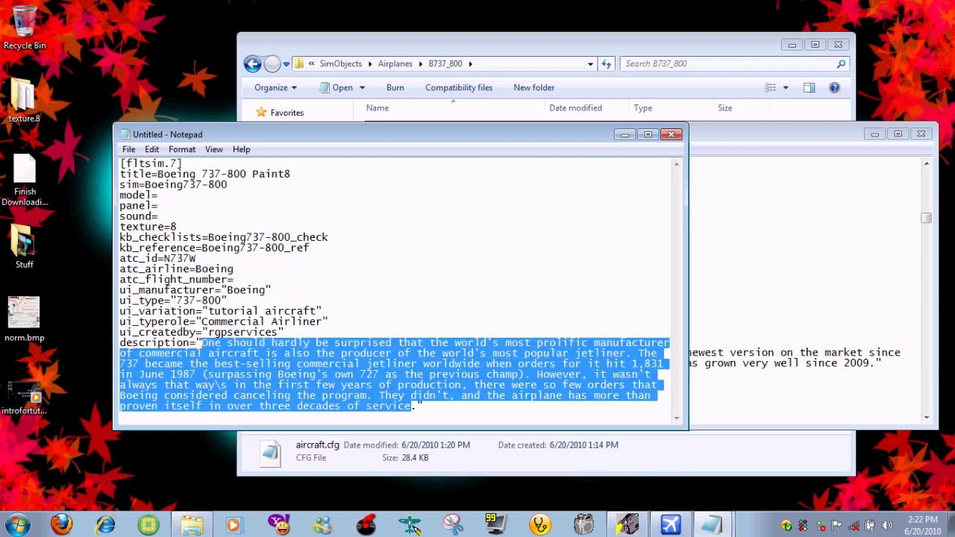
{"action": "type", "text": "the aircra"}
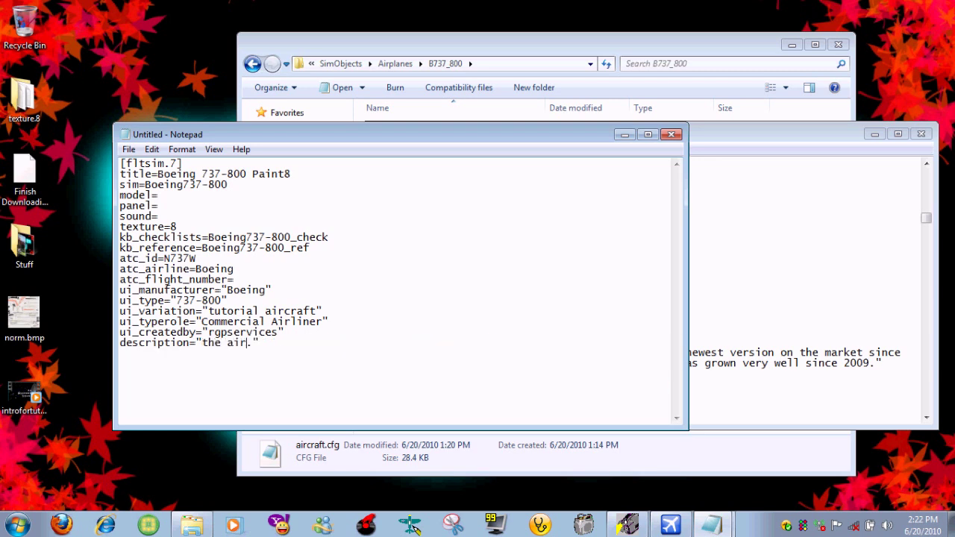
{"action": "key", "text": "BackSpace"}
{"action": "key", "text": "BackSpace"}
{"action": "key", "text": "BackSpace"}
{"action": "type", "text": "made for th"}
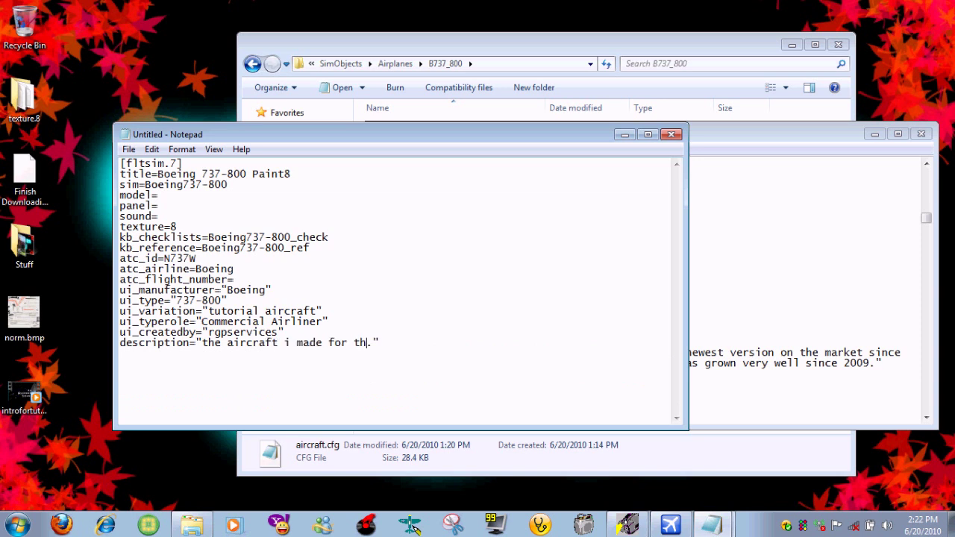
{"action": "type", "text": "e tur"}
Step: Copy the whole fltsim.7 entry and paste it above [General] in aircraft.cfg
{"action": "key", "text": "ctrl+a"}
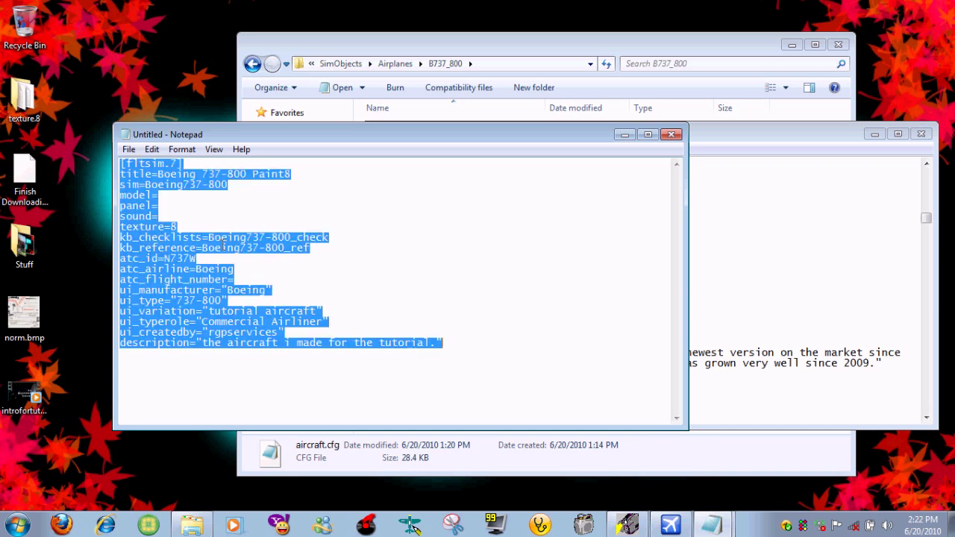
{"action": "right_click", "coordinate": [188, 263]}
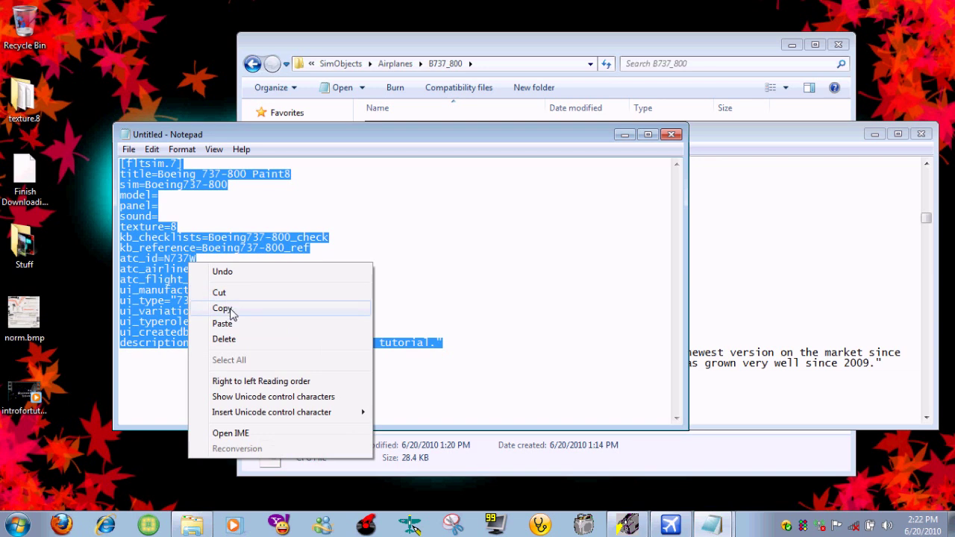
{"action": "left_click", "coordinate": [230, 312]}
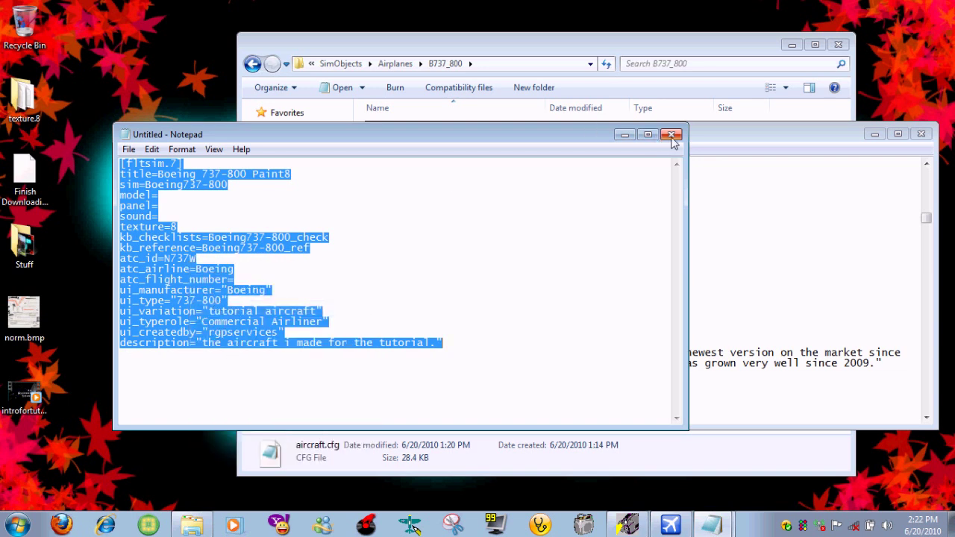
{"action": "left_click", "coordinate": [739, 145]}
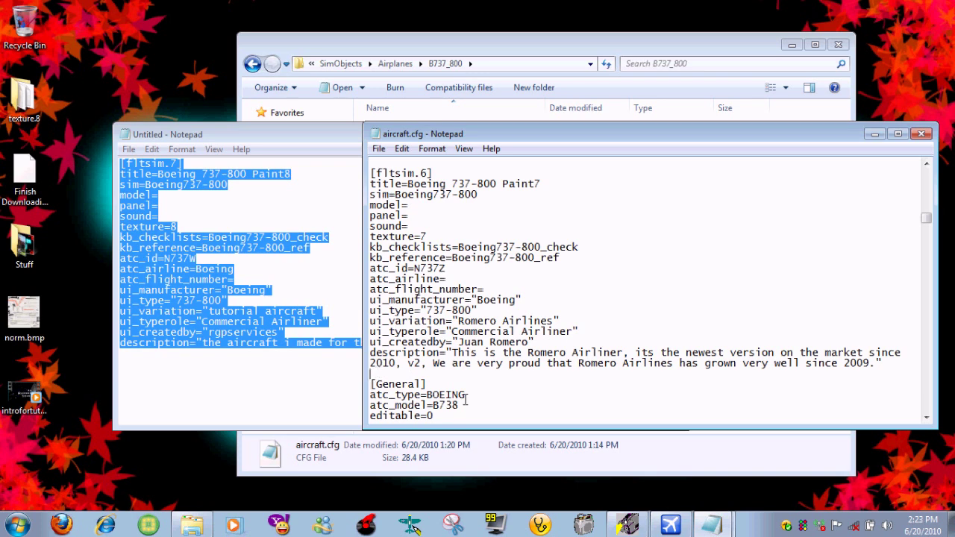
{"action": "key", "text": "Return"}
{"action": "key", "text": "Return"}
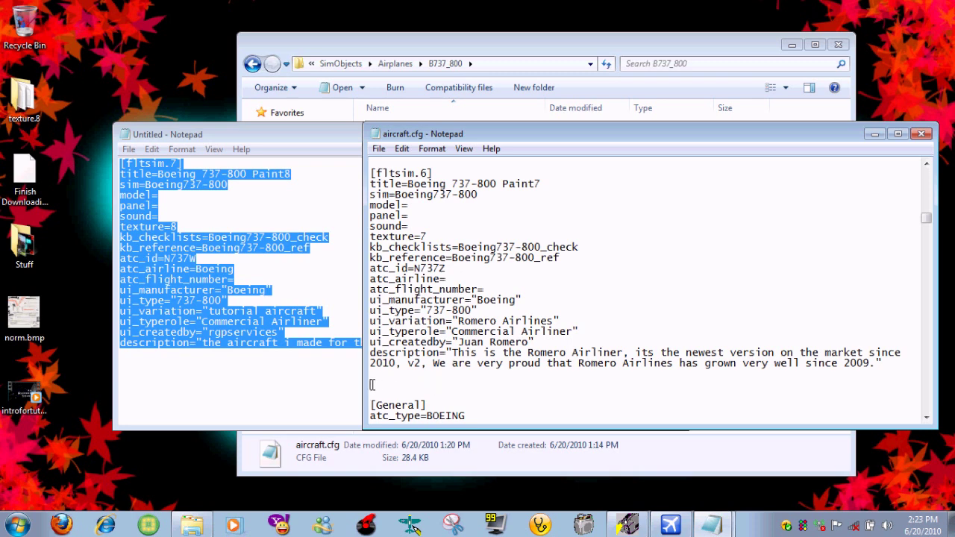
{"action": "right_click", "coordinate": [378, 380]}
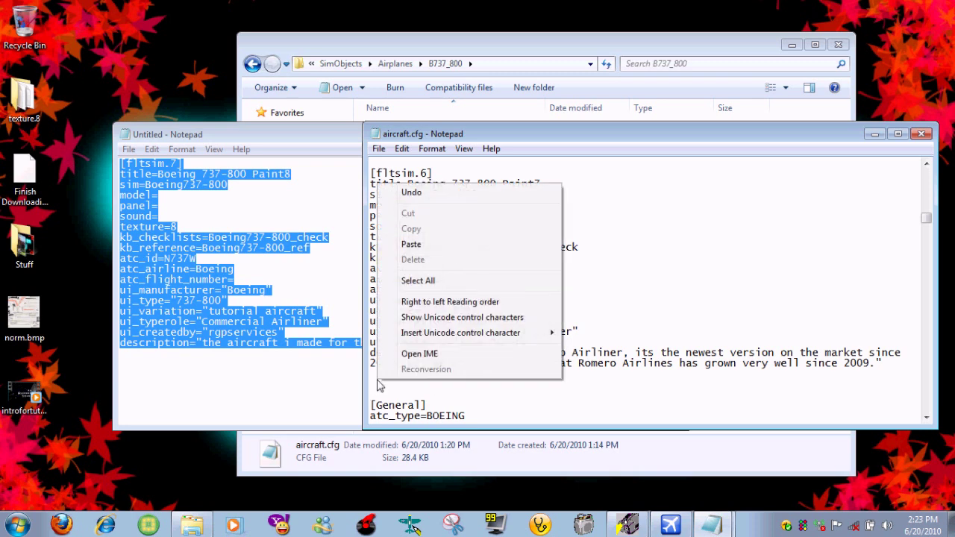
{"action": "left_click", "coordinate": [426, 244]}
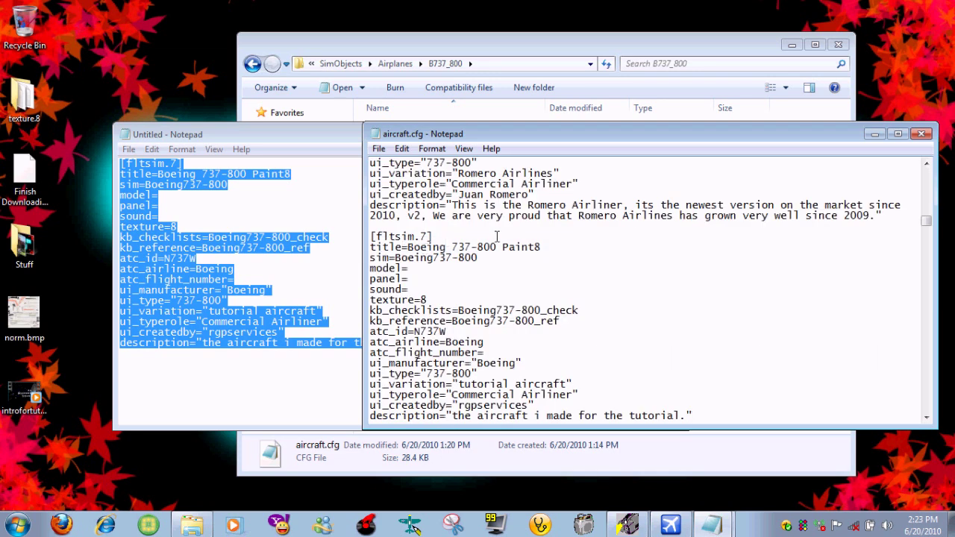
Step: Save aircraft.cfg and close the untitled scratch note without saving
{"action": "left_click", "coordinate": [379, 148]}
{"action": "left_click", "coordinate": [403, 198]}
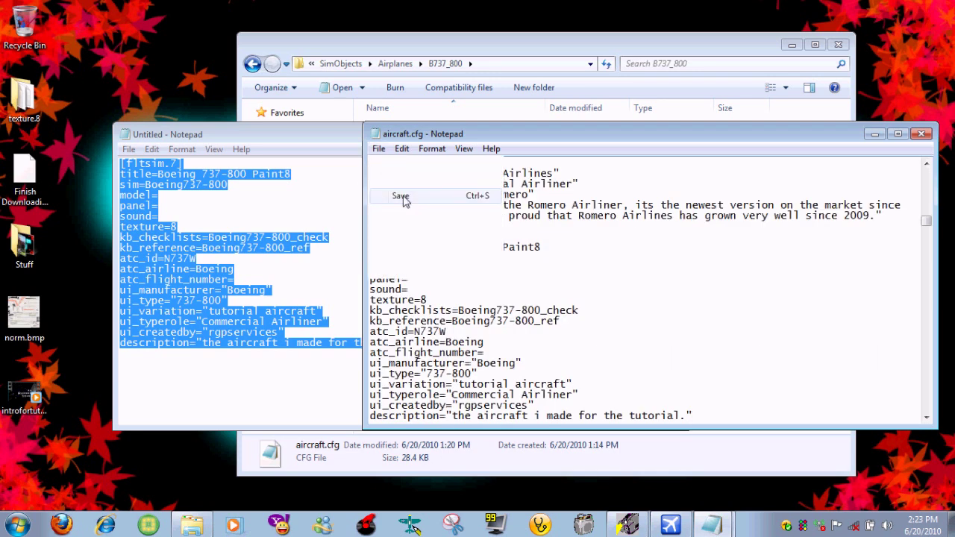
{"action": "left_click", "coordinate": [335, 136]}
{"action": "left_click", "coordinate": [671, 135]}
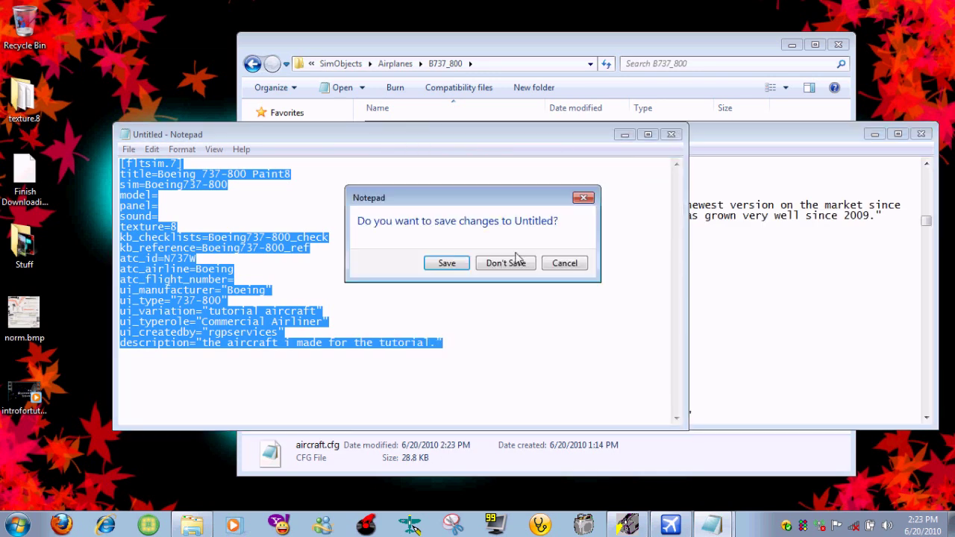
{"action": "left_click", "coordinate": [515, 262]}
Step: Save a copy of aircraft.cfg to the Desktop
{"action": "left_click", "coordinate": [380, 150]}
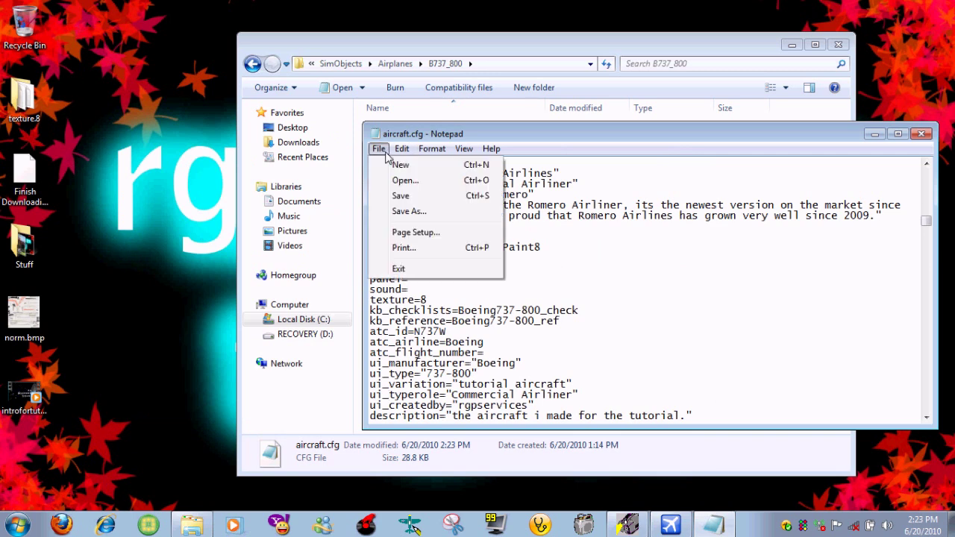
{"action": "left_click", "coordinate": [404, 211]}
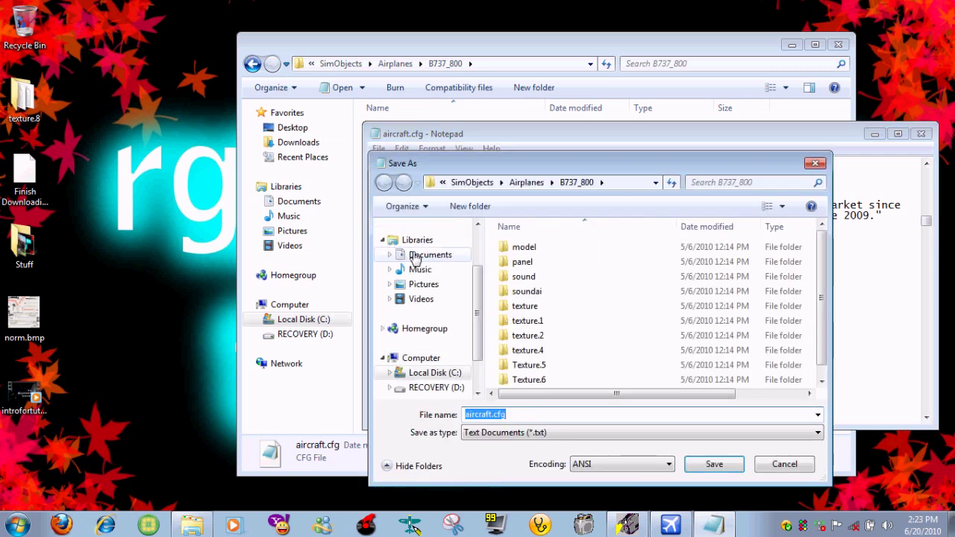
{"action": "left_click_drag", "start_coordinate": [478, 334], "coordinate": [470, 273]}
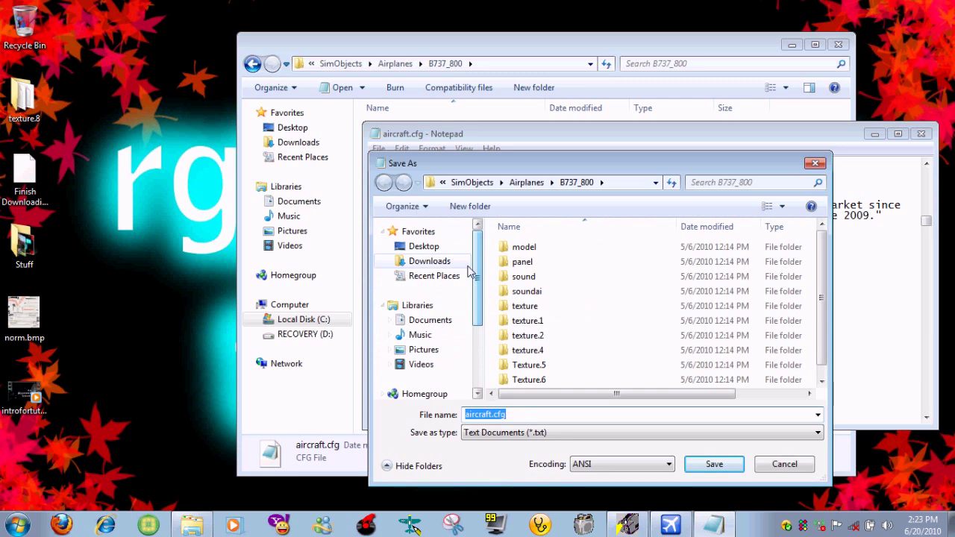
{"action": "left_click", "coordinate": [422, 247]}
{"action": "left_click", "coordinate": [688, 466]}
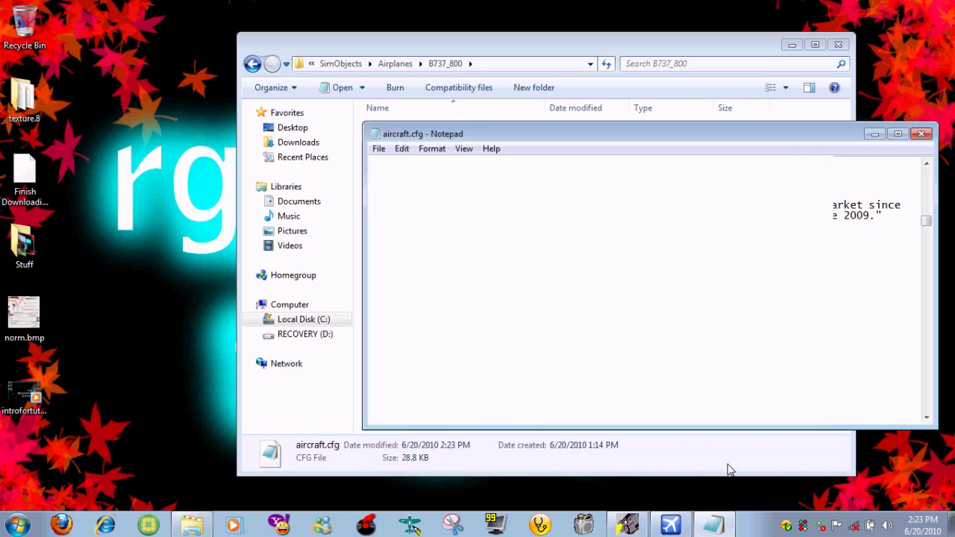
Step: Close Notepad and move the desktop aircraft.cfg into B737_800, replacing the old one
{"action": "left_click", "coordinate": [922, 134]}
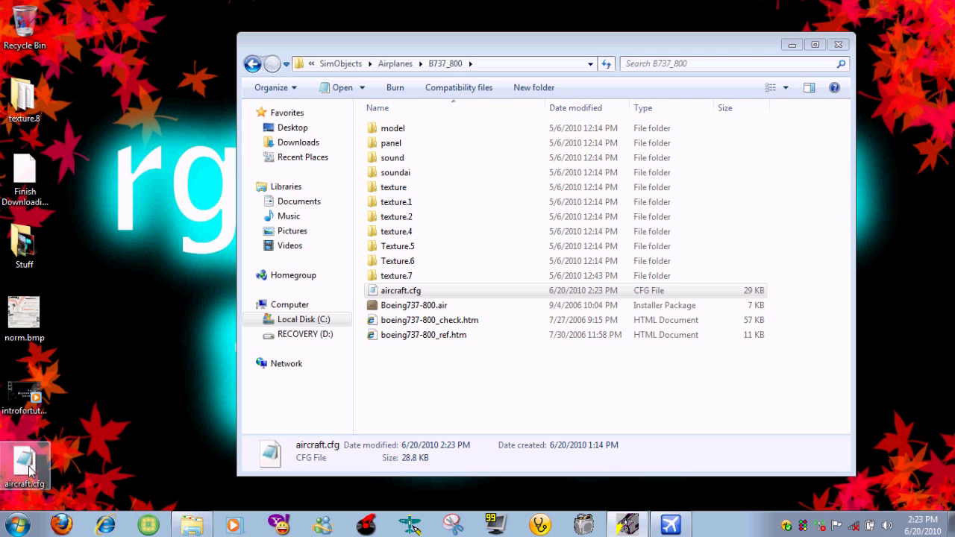
{"action": "left_click_drag", "start_coordinate": [27, 467], "coordinate": [433, 391]}
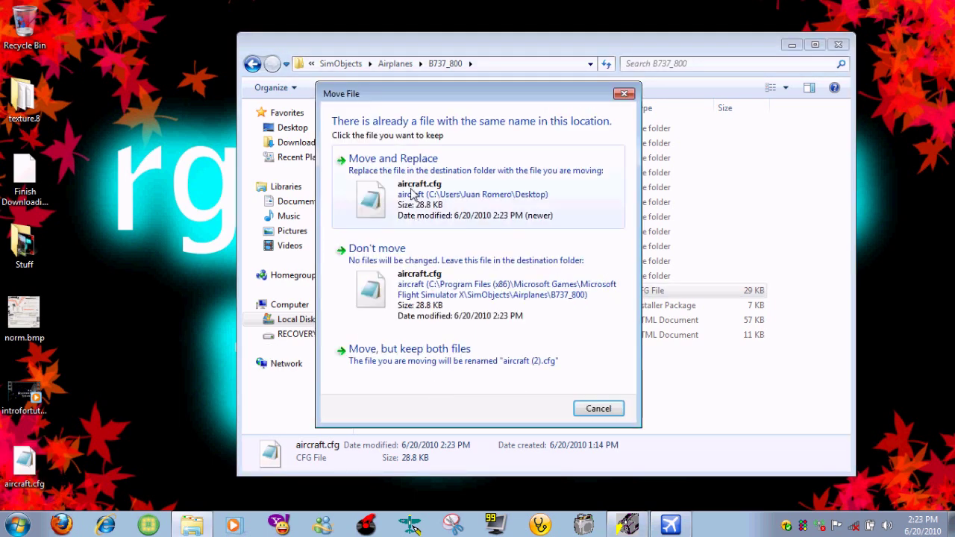
{"action": "left_click", "coordinate": [412, 194]}
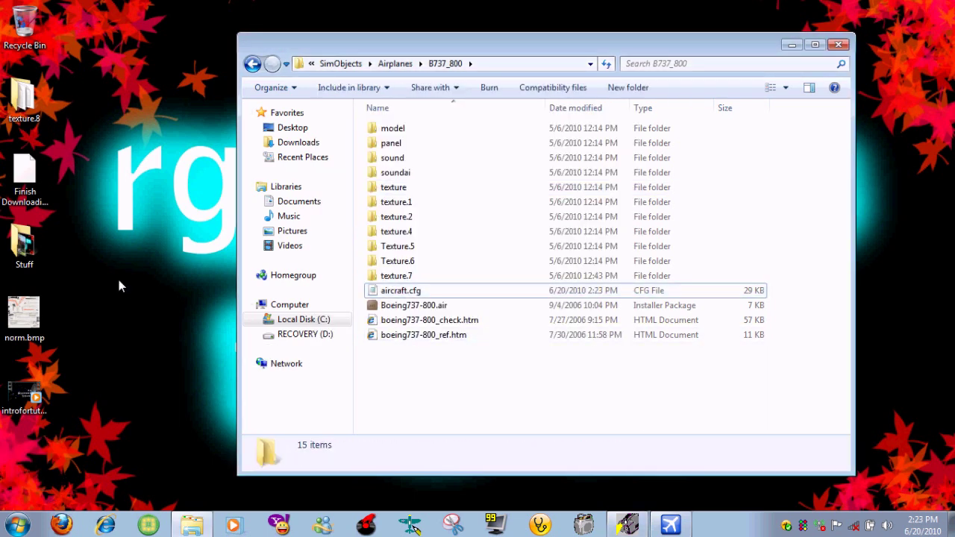
Step: Move the texture.8 folder into B737_800 and close the folder window
{"action": "left_click", "coordinate": [160, 322]}
{"action": "left_click", "coordinate": [455, 398]}
{"action": "left_click_drag", "start_coordinate": [26, 97], "coordinate": [466, 394]}
{"action": "left_click", "coordinate": [466, 393]}
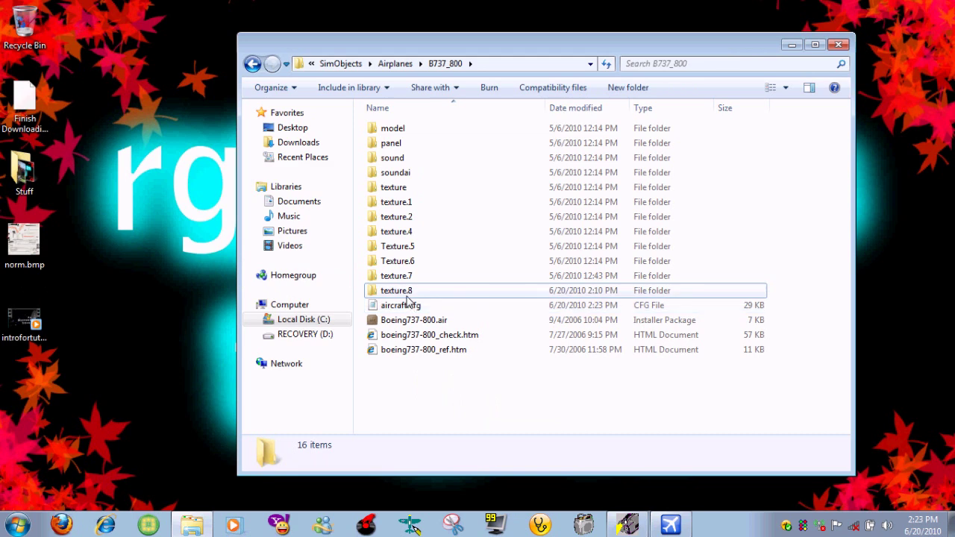
{"action": "left_click", "coordinate": [839, 45]}
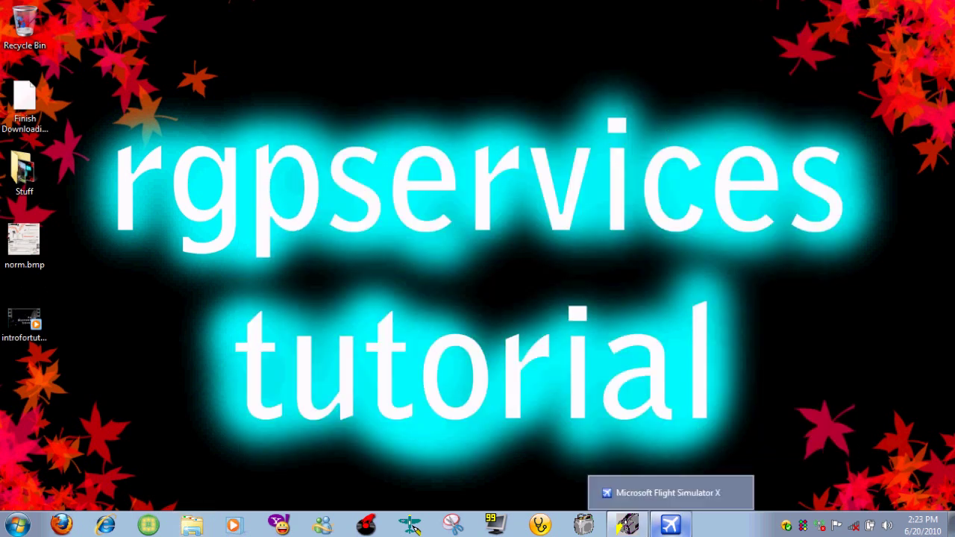
Step: In FSX, pick the Boeing 737-800 tutorial aircraft from the aircraft list and view its details
{"action": "left_click", "coordinate": [671, 525]}
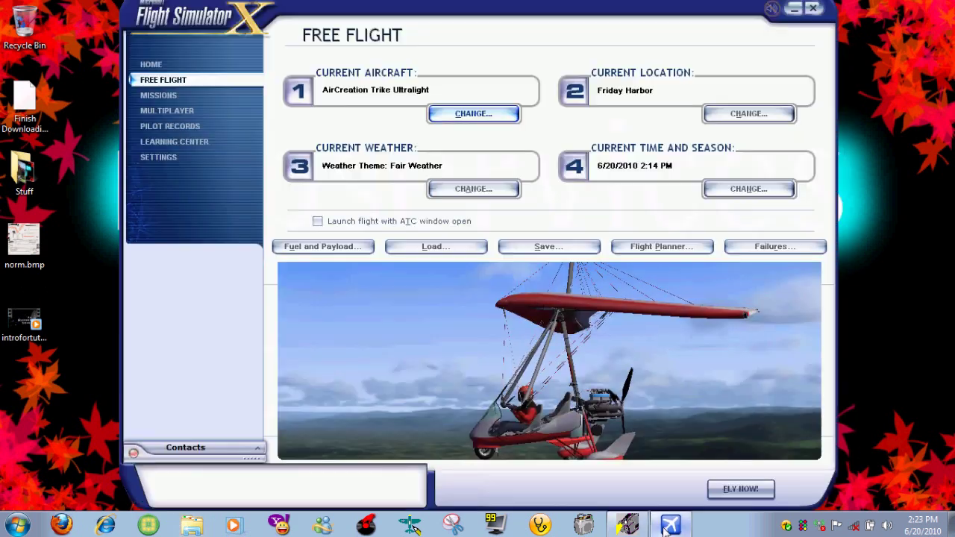
{"action": "left_click", "coordinate": [483, 119]}
{"action": "left_click_drag", "start_coordinate": [736, 127], "coordinate": [739, 224]}
{"action": "left_click", "coordinate": [688, 306]}
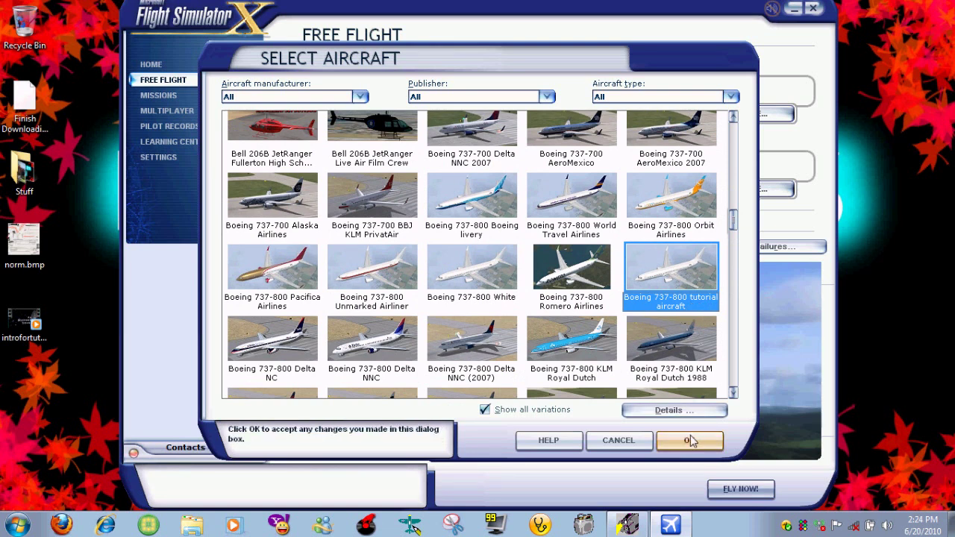
{"action": "left_click", "coordinate": [691, 407]}
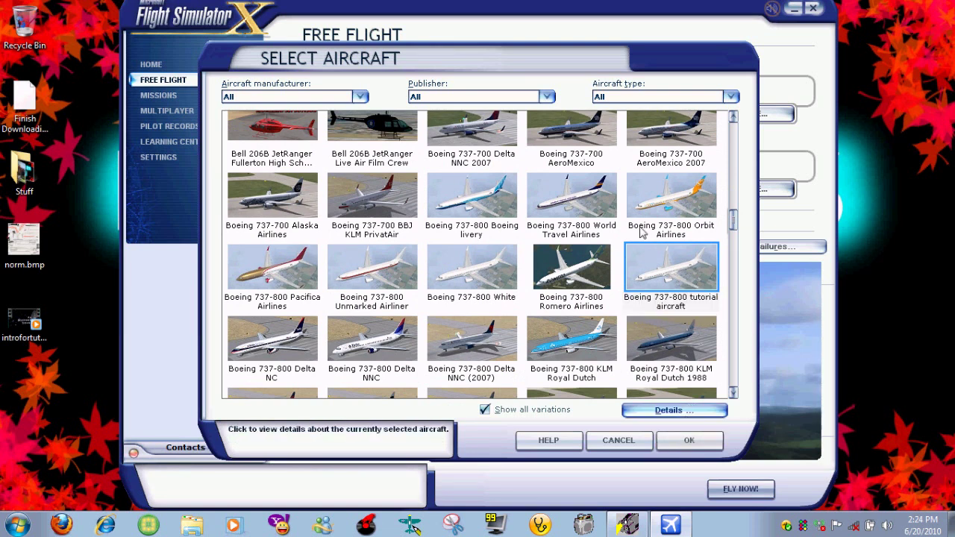